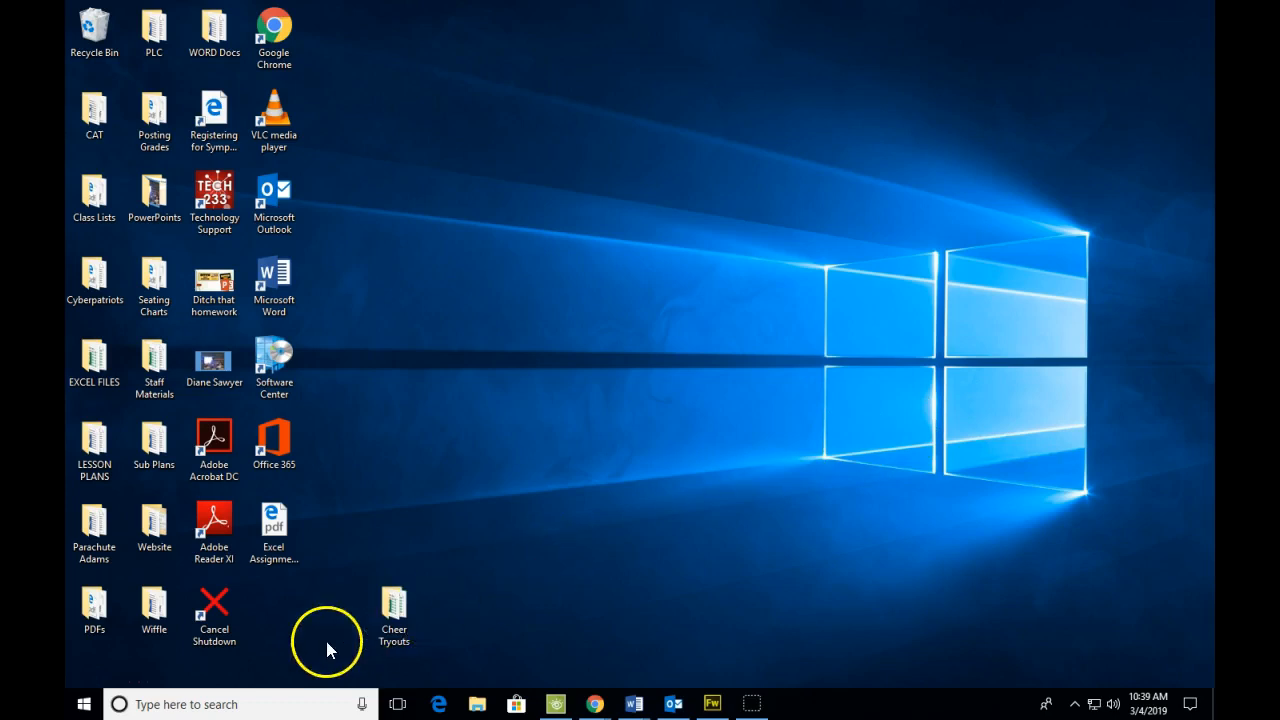
Step: Bring up Adobe Fireworks CS6 and maximize its window
left_click(85, 711)
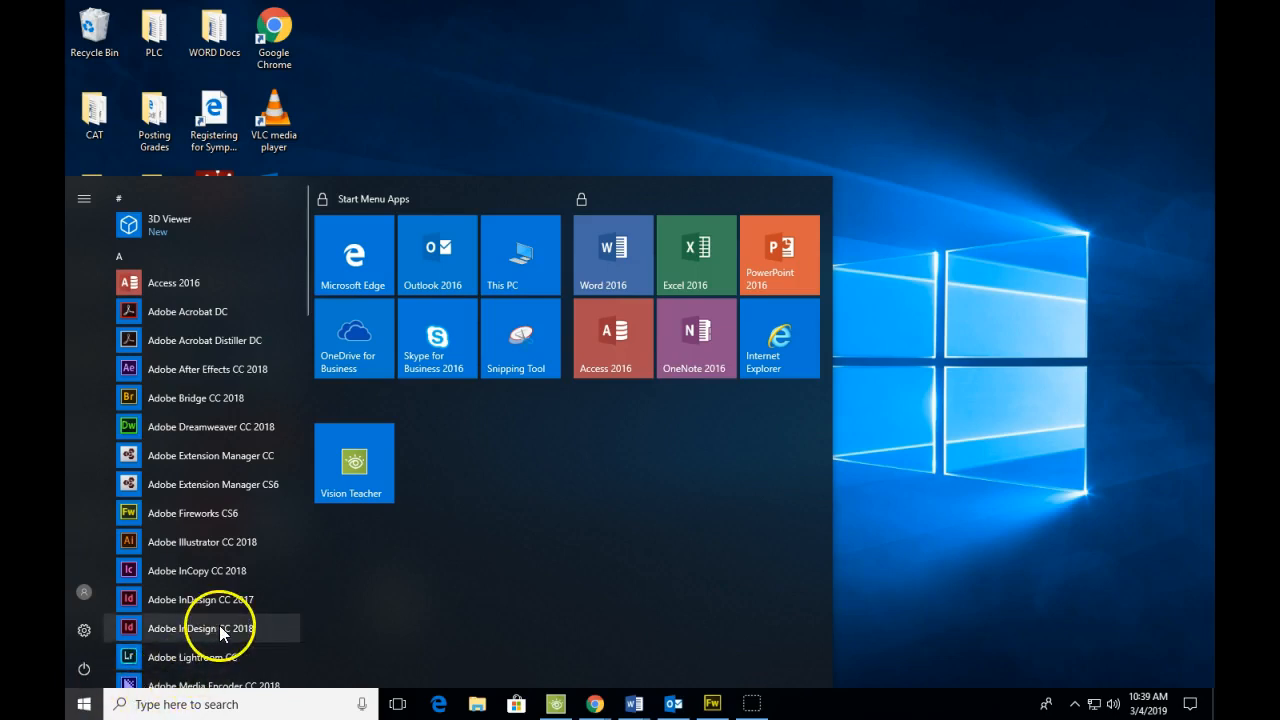
left_click(985, 451)
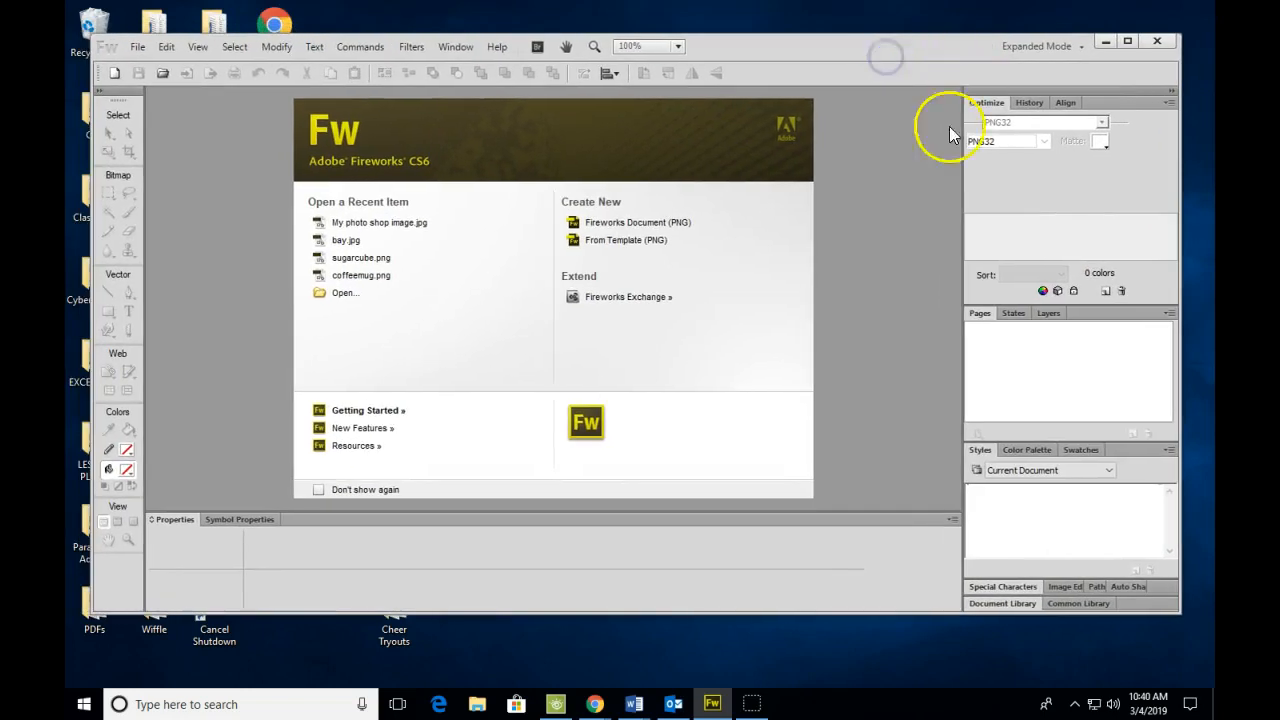
left_click(1126, 44)
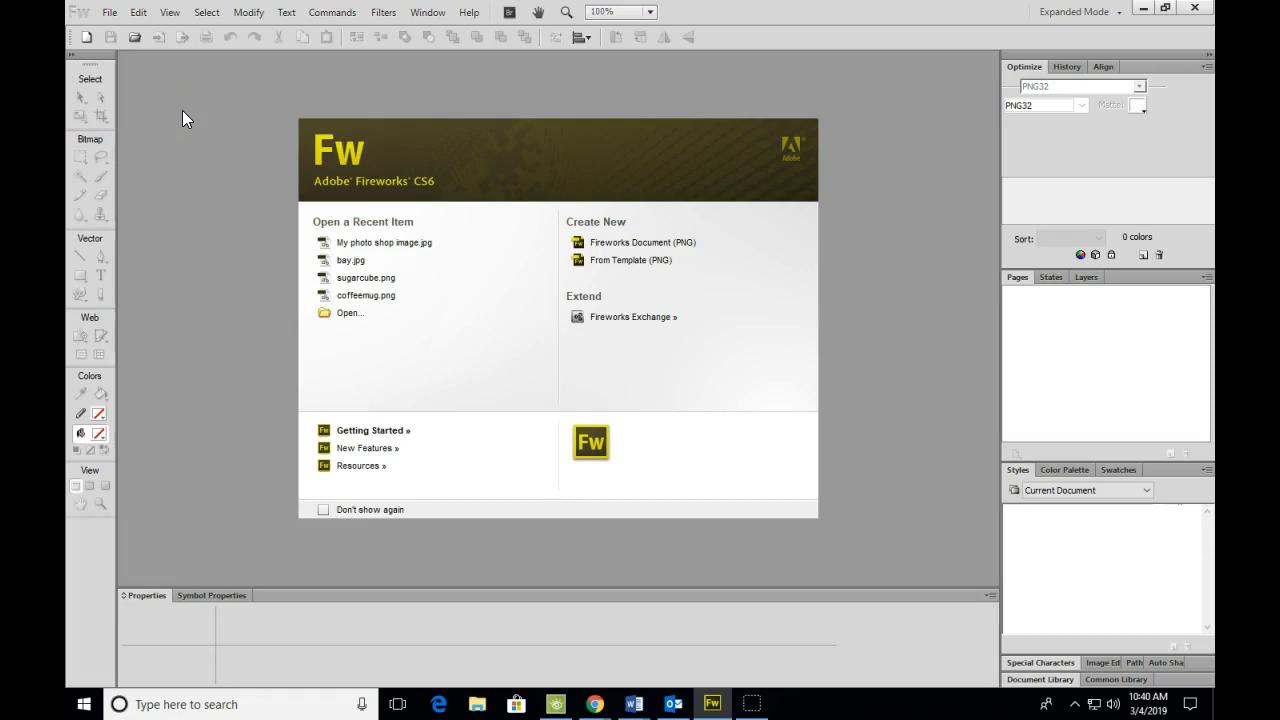
Step: Start opening an existing file and browse to the DocShare (O:) network drive under This PC
left_click(112, 18)
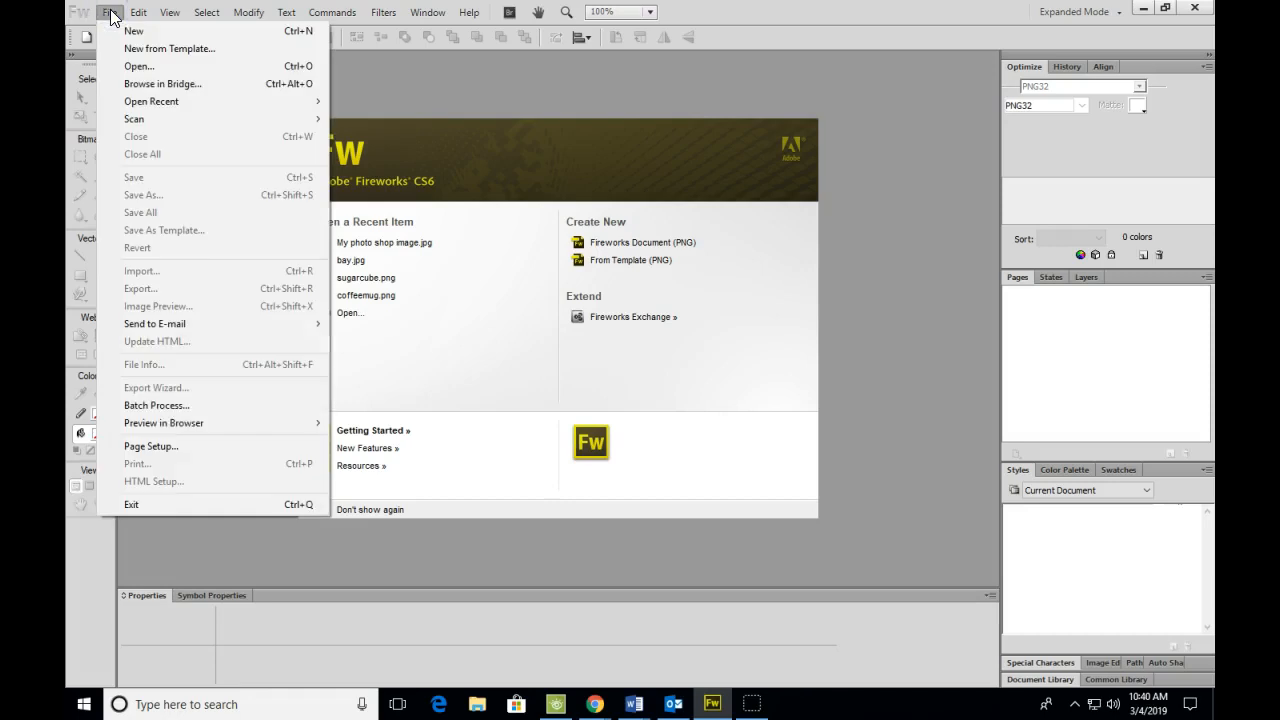
left_click(175, 66)
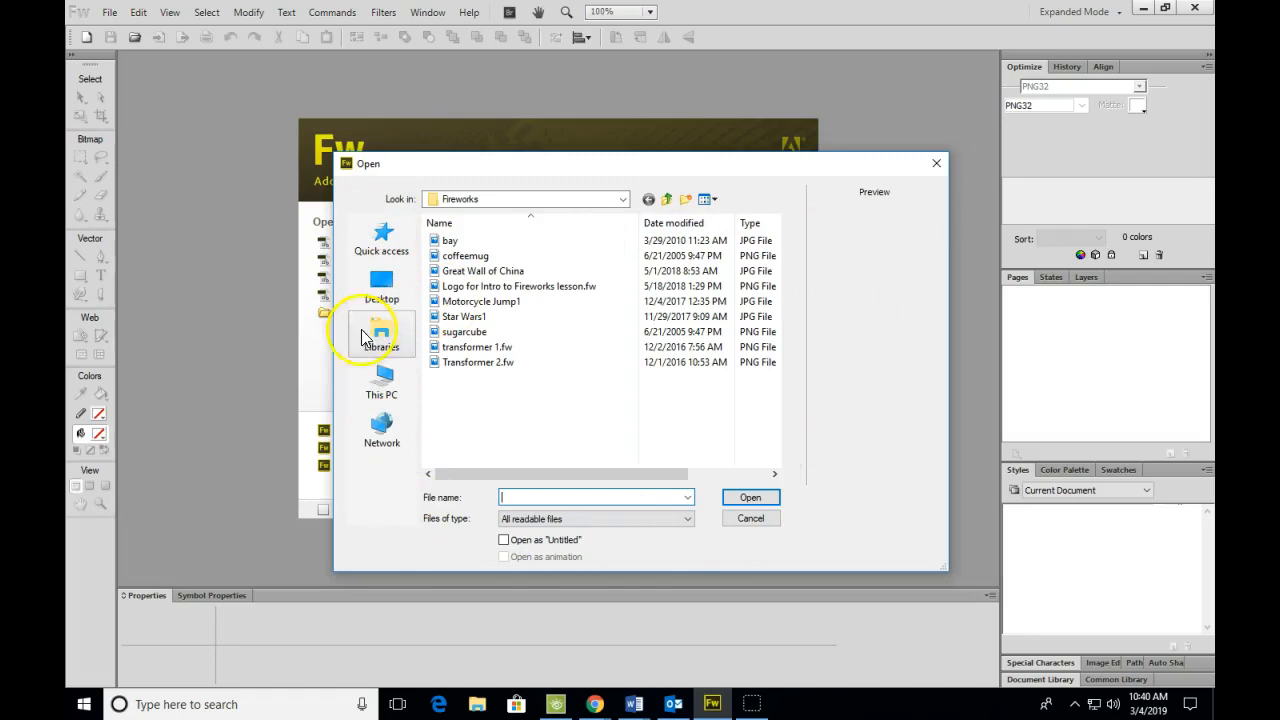
left_click(383, 380)
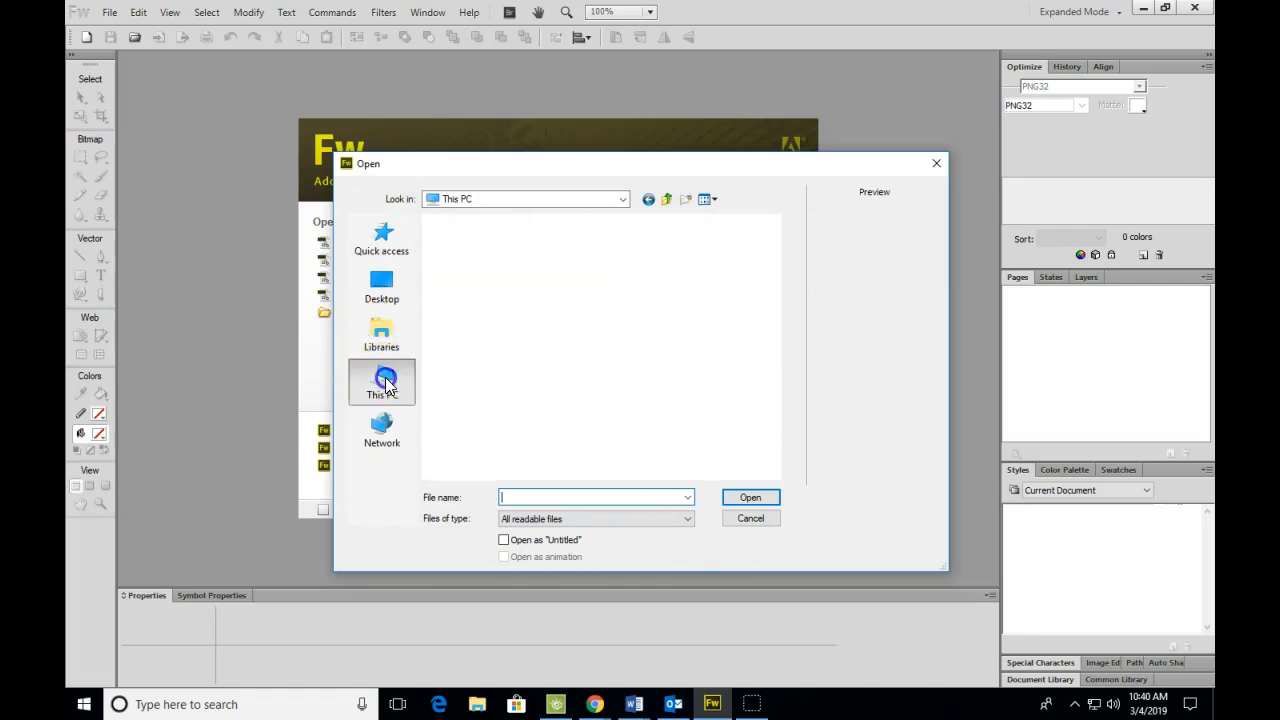
left_click(622, 200)
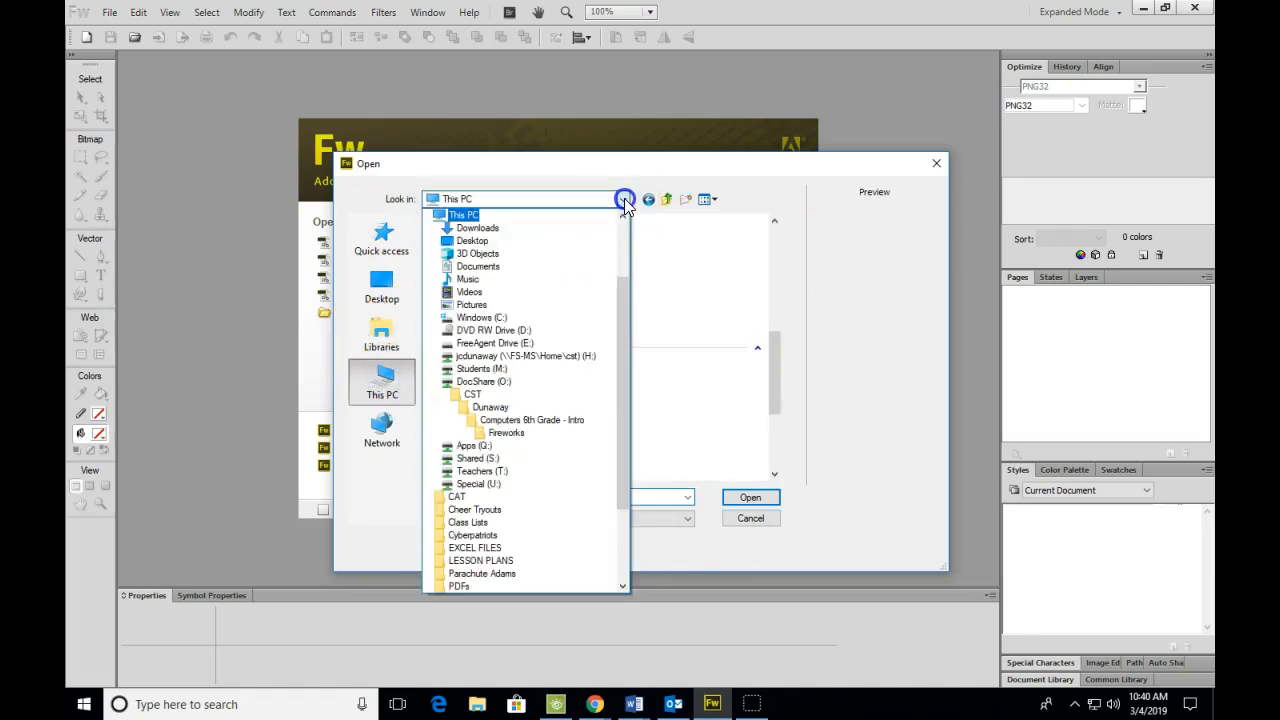
left_click(563, 164)
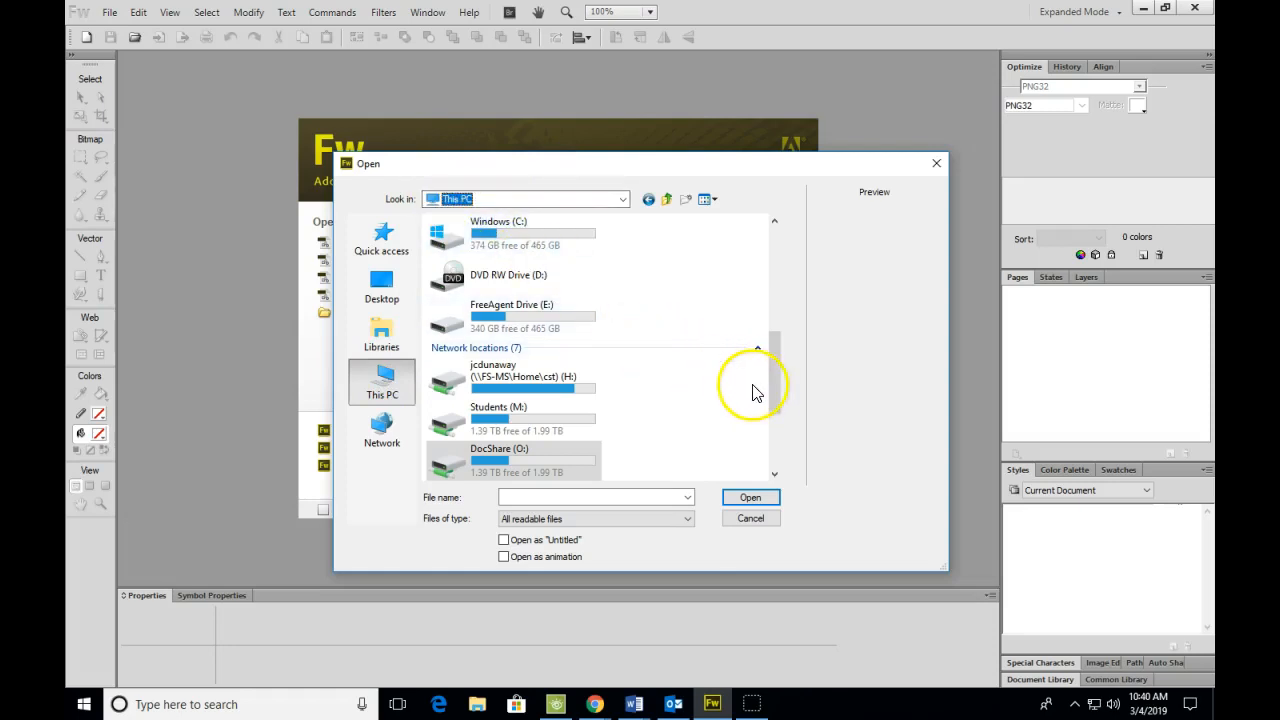
mouse_move(776, 396)
left_mouse_down()
mouse_move(770, 301)
mouse_move(773, 426)
mouse_move(771, 412)
left_mouse_up()
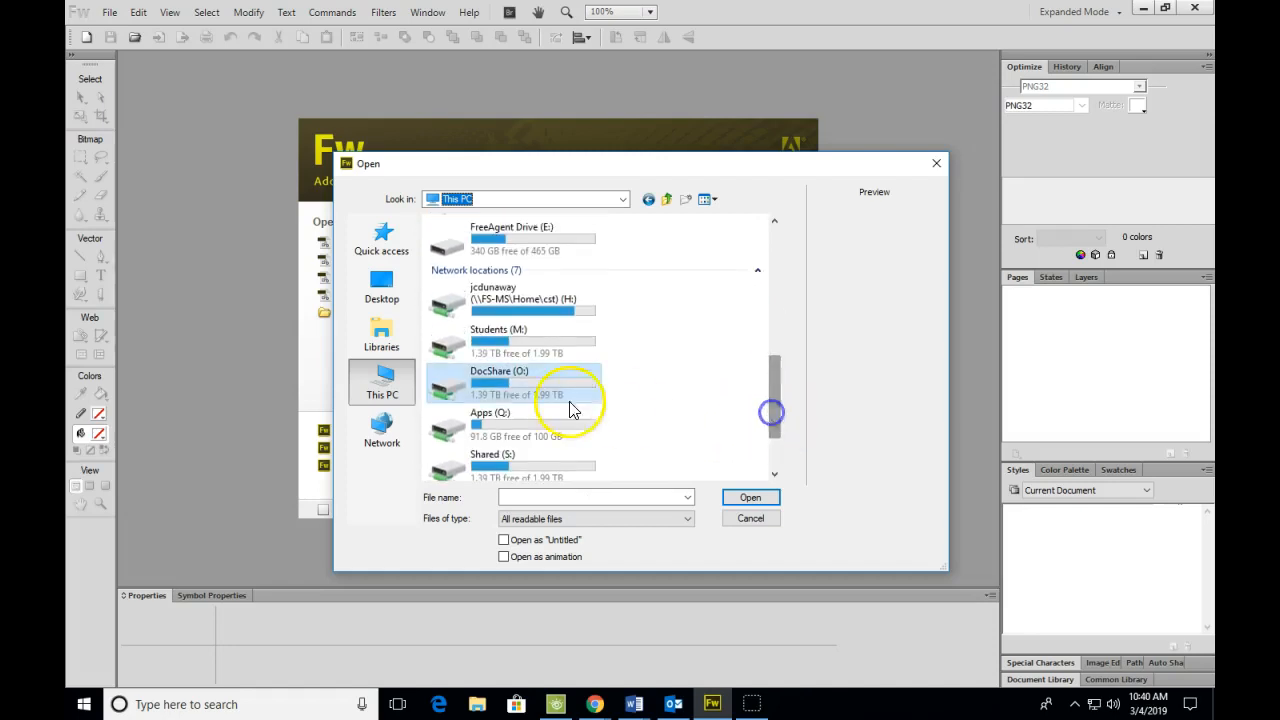
double_click(511, 390)
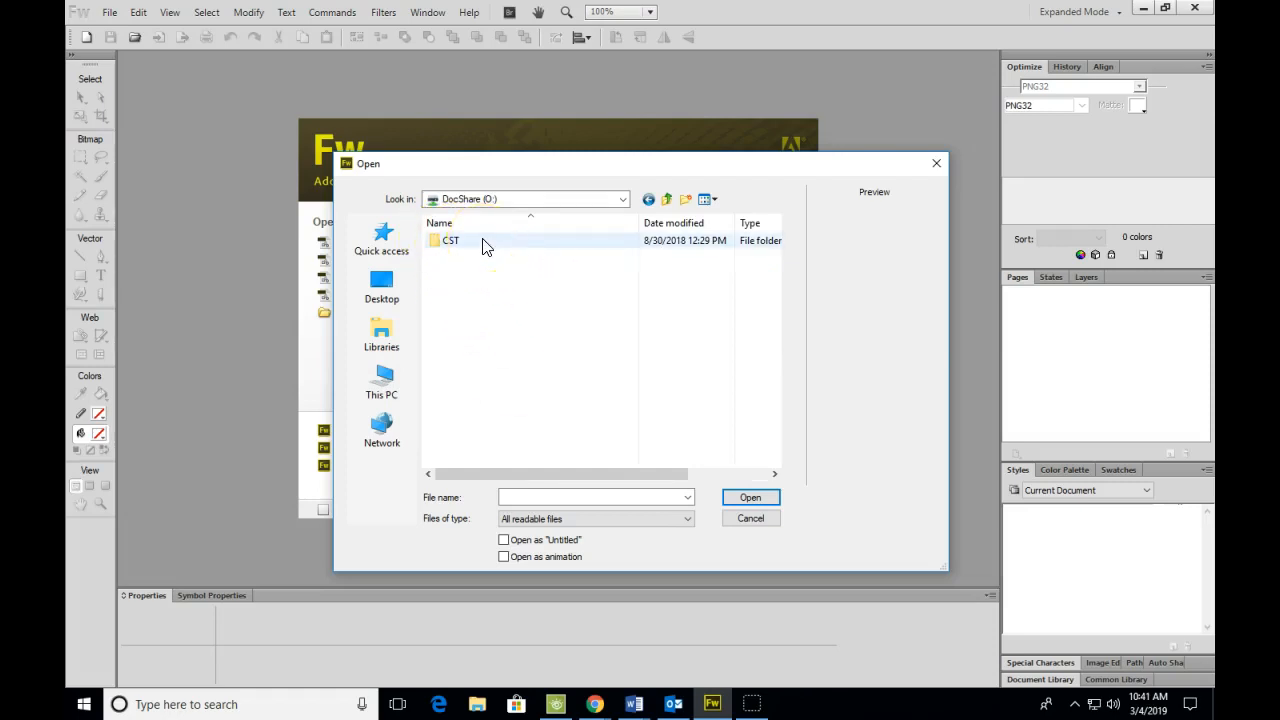
Step: Open the bay image from the Fireworks folder in Computers 6th Grade - Intro, inside the teacher's folder under CST
double_click(483, 243)
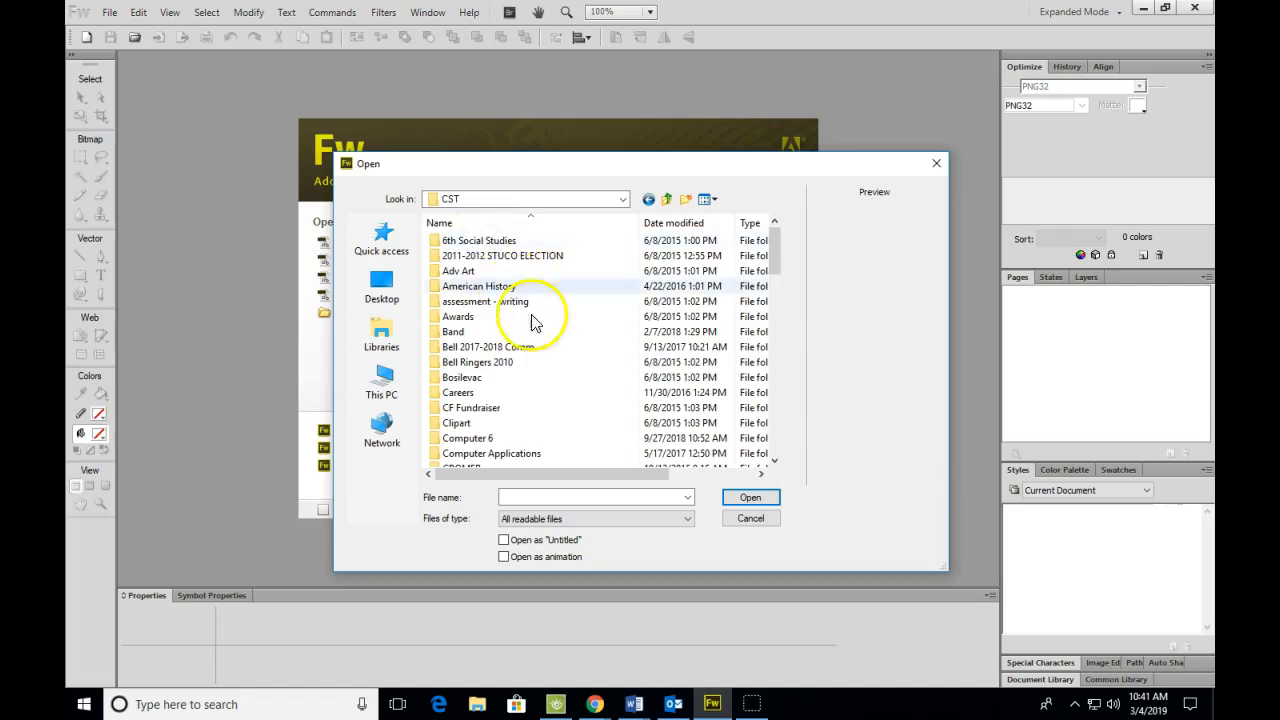
scroll(563, 400, "down", 3)
scroll(563, 410, "down", 1)
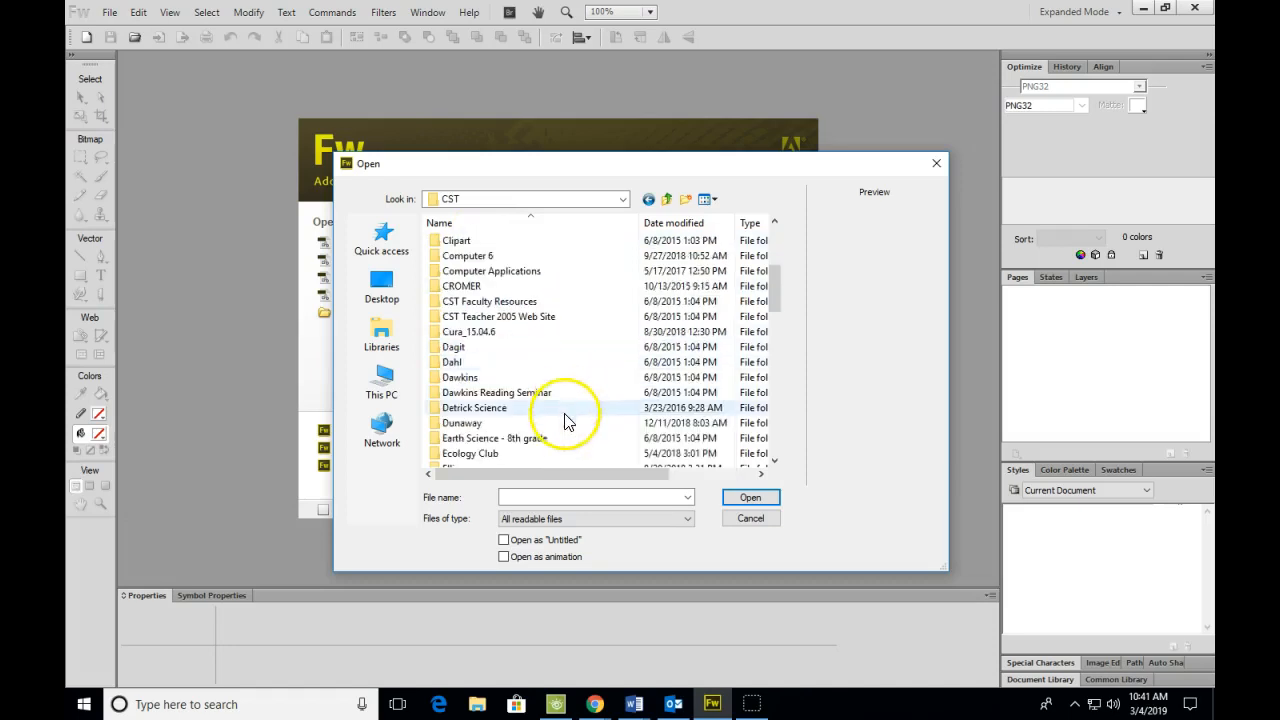
double_click(463, 425)
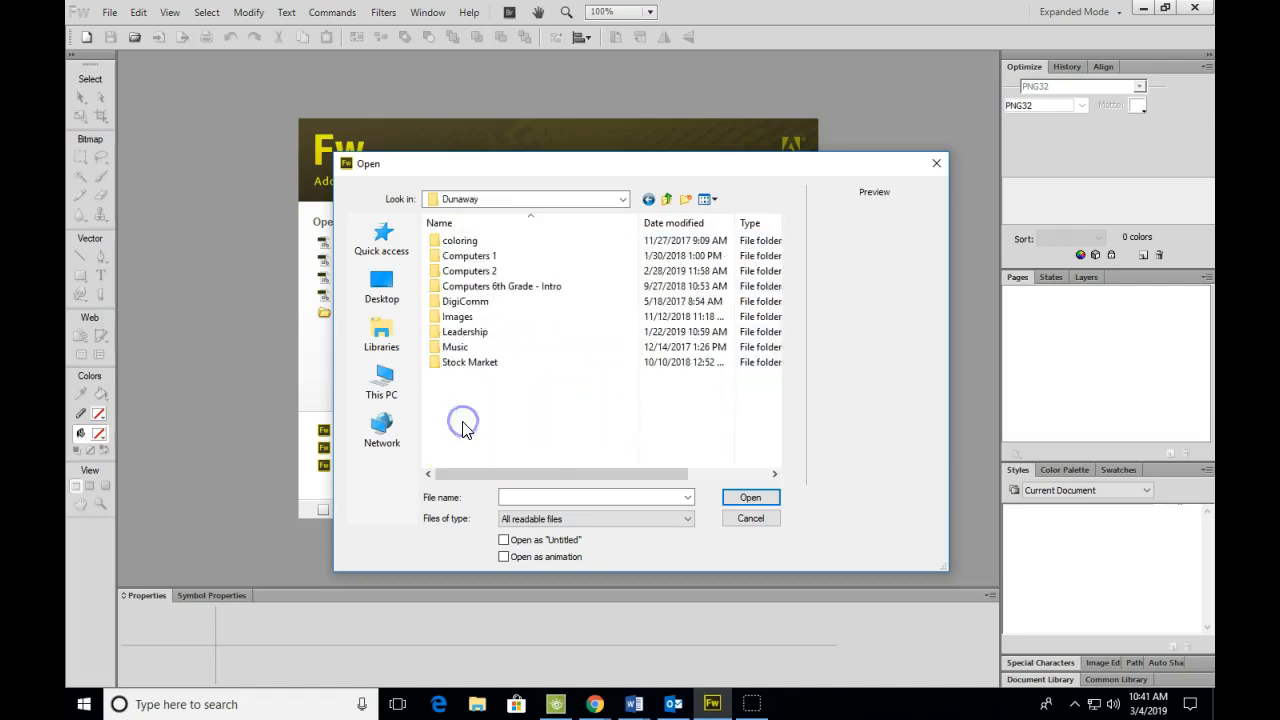
double_click(470, 286)
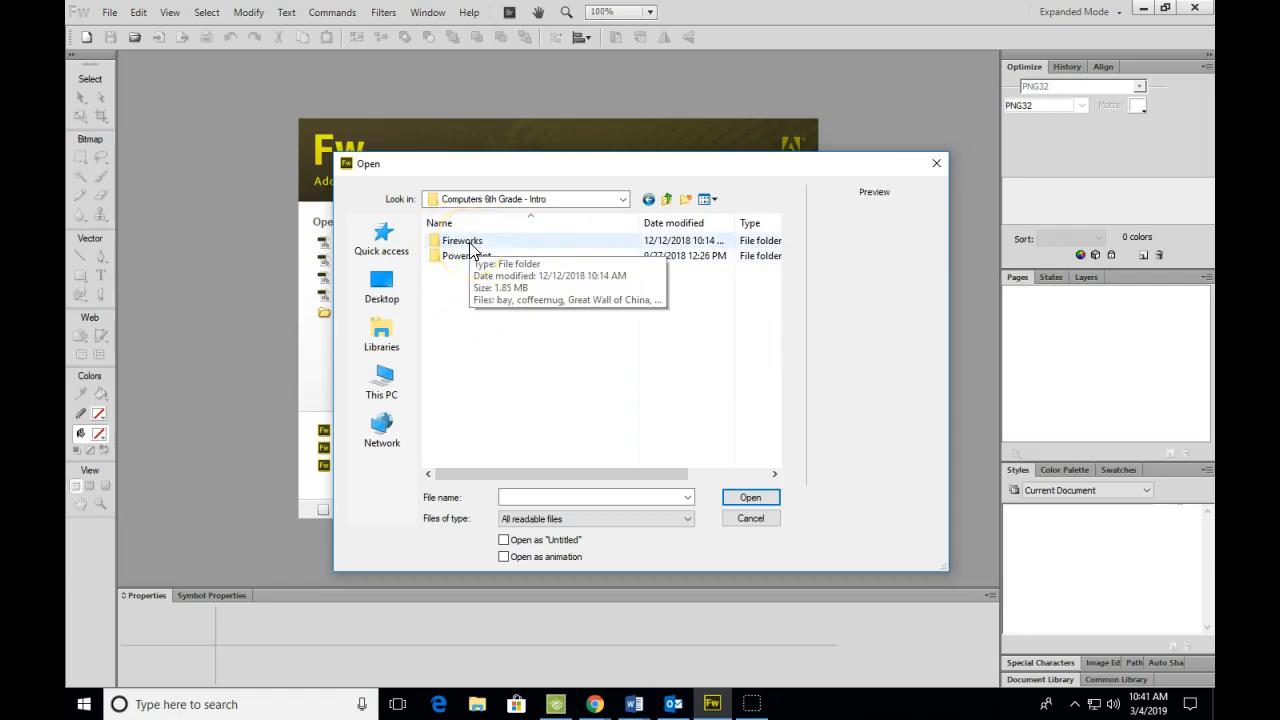
double_click(468, 245)
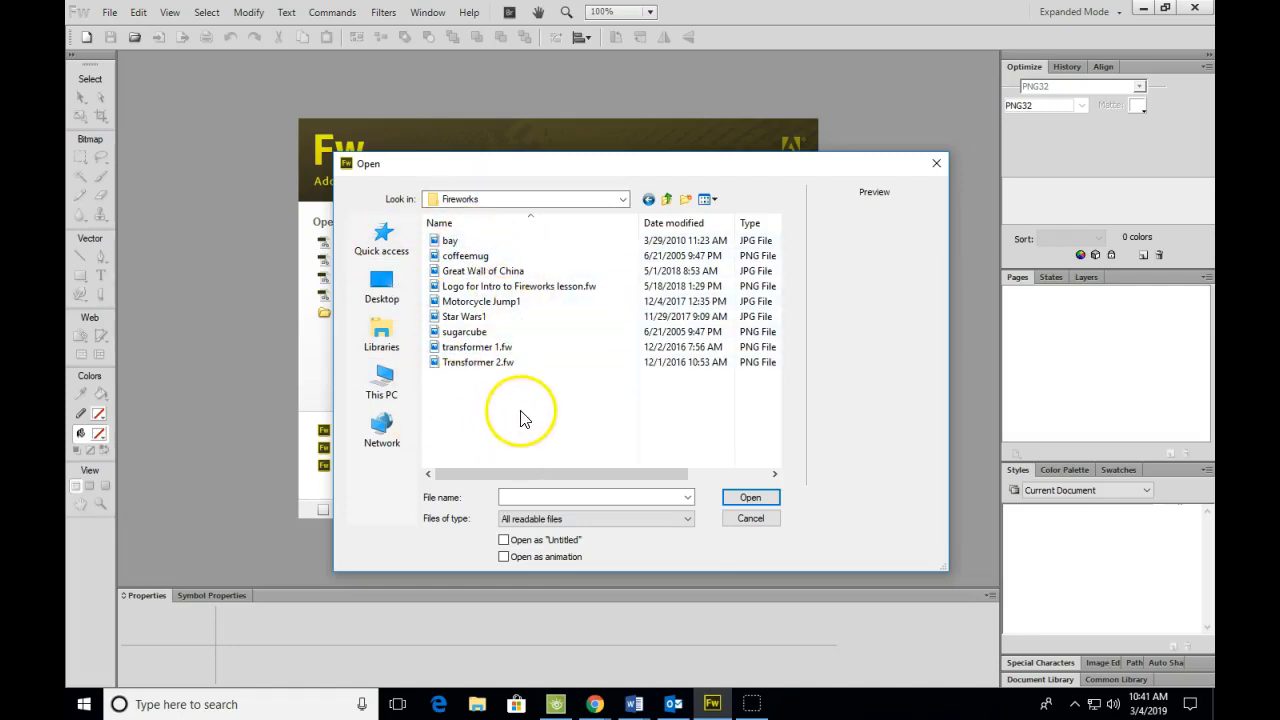
double_click(465, 245)
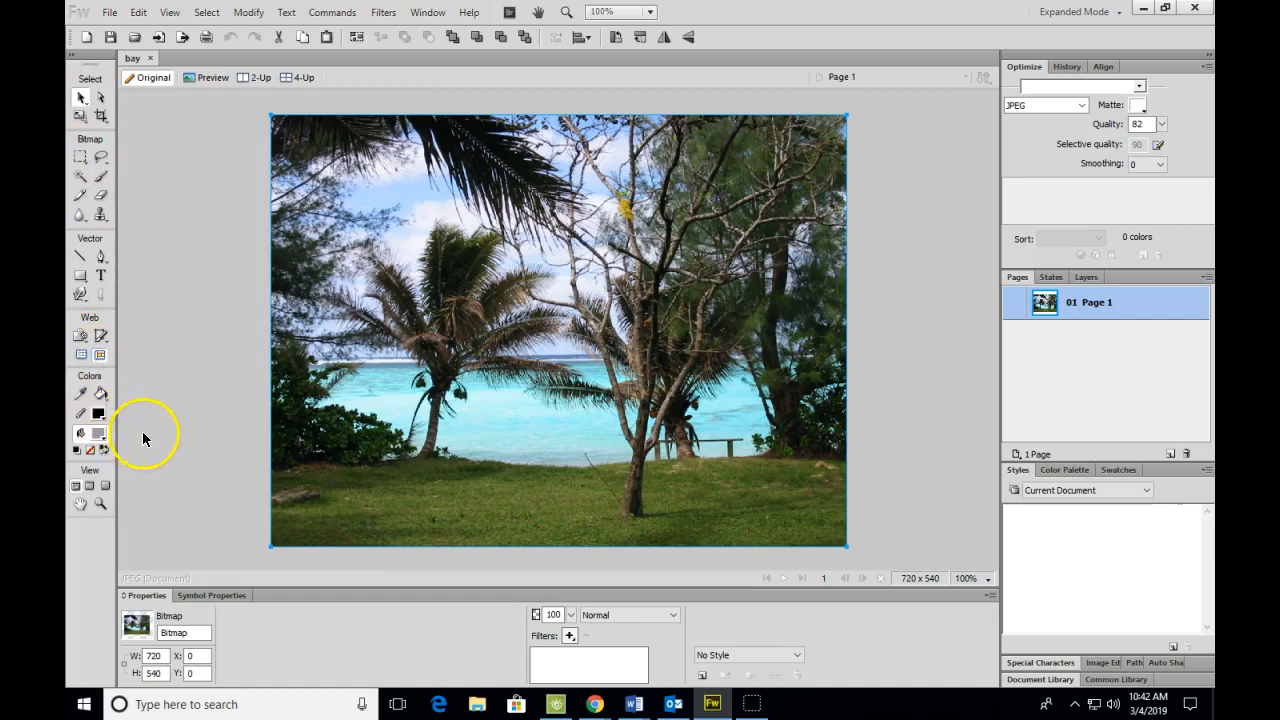
left_click(87, 289)
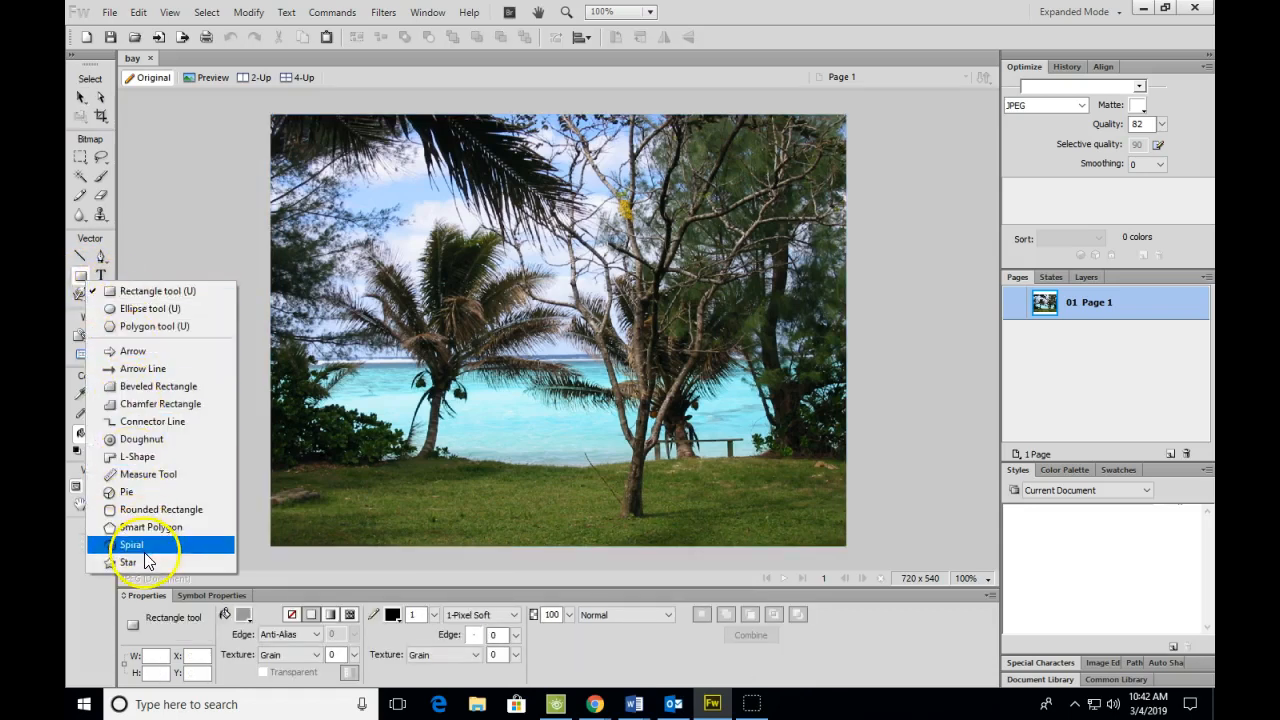
left_click(159, 207)
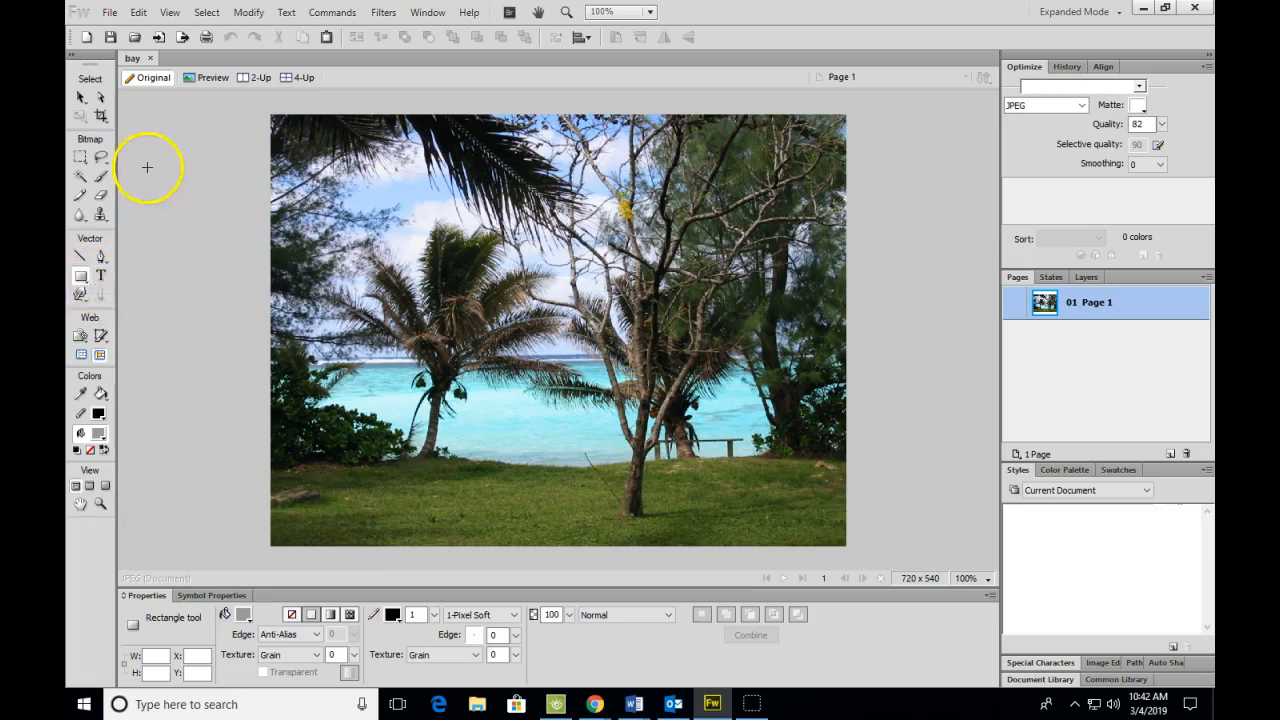
left_click(80, 100)
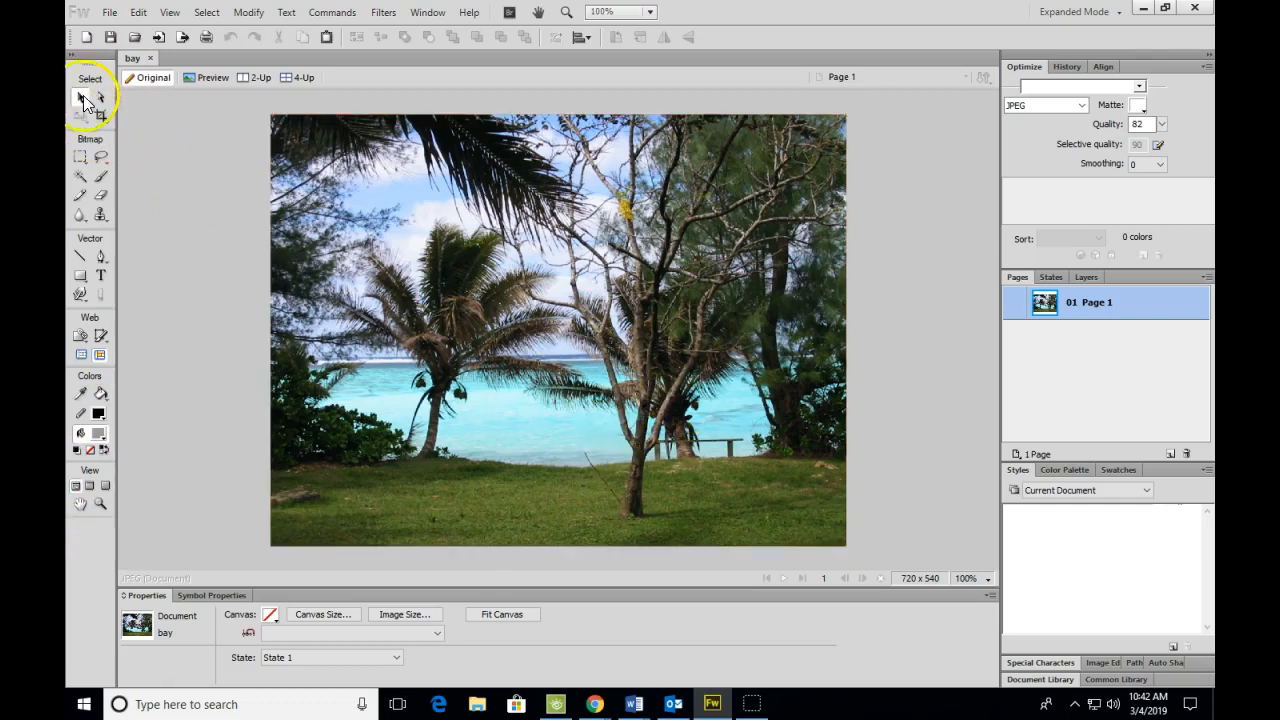
Step: With the Rubber Stamp tool, sample the water beside the left palm's trunk and clone it over the upper trunk
left_click(107, 220)
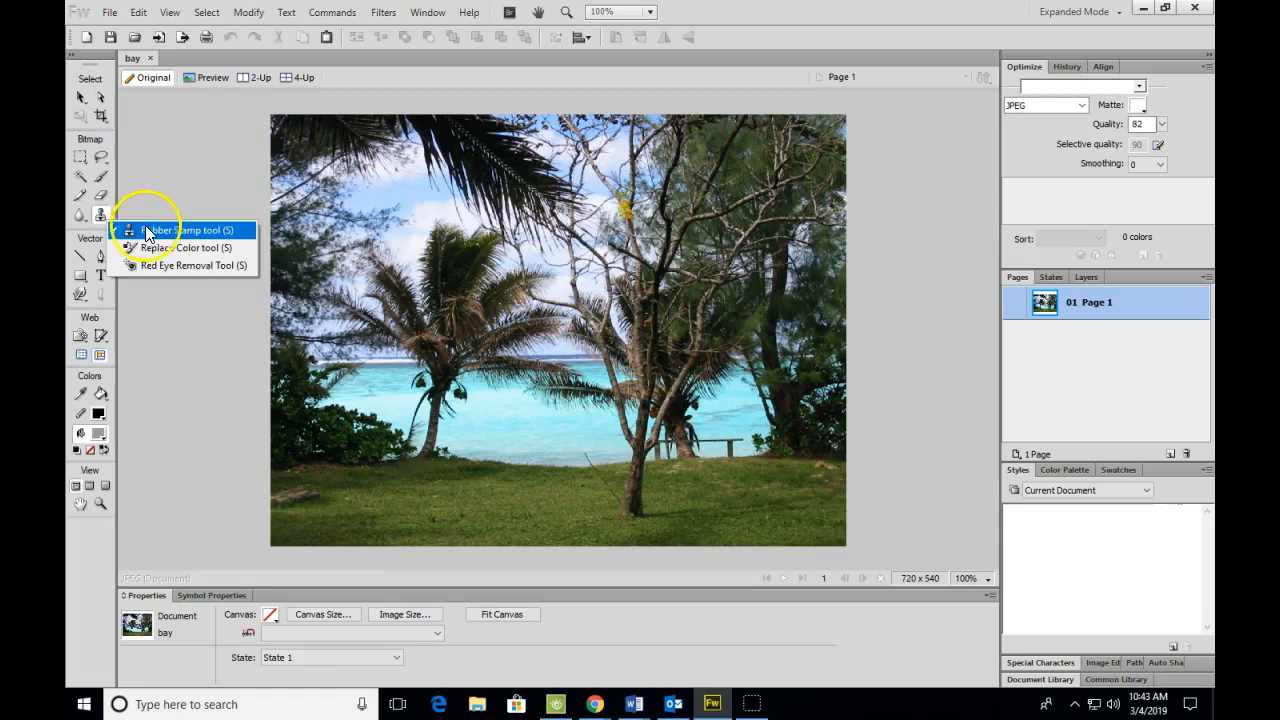
left_click(187, 236)
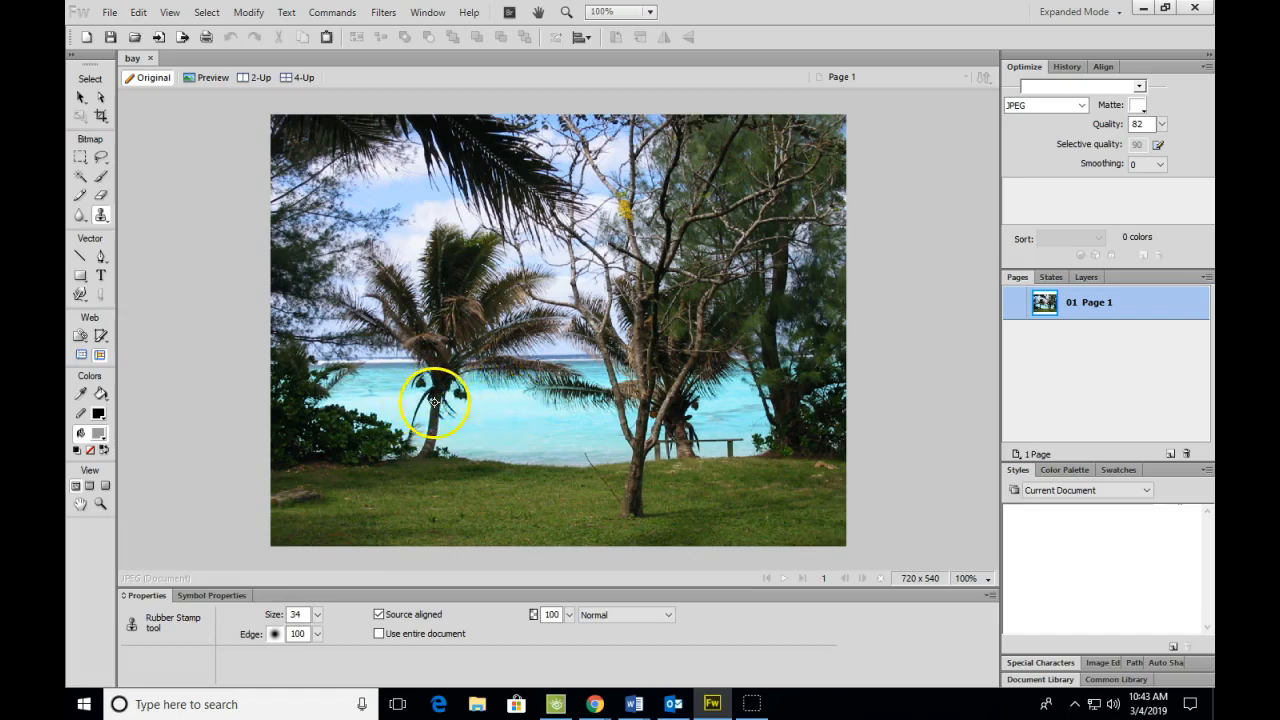
left_click(498, 397, "alt")
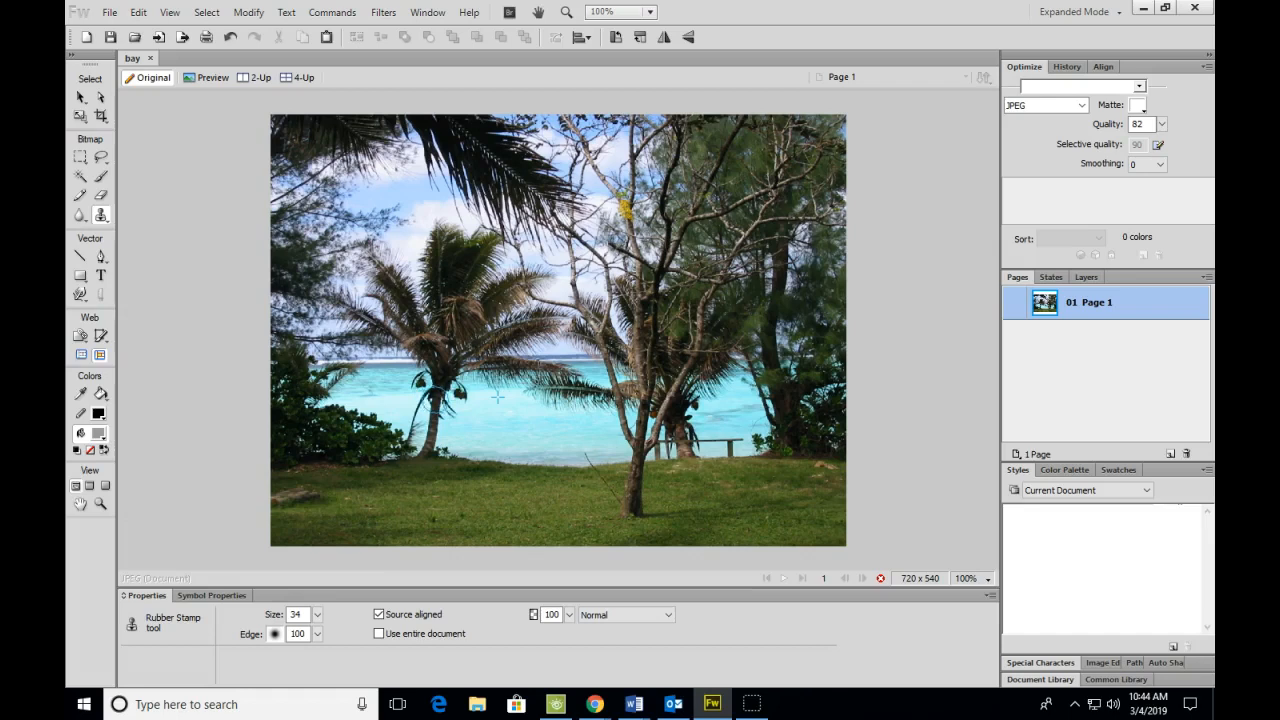
left_click(435, 401)
left_click_drag(423, 399, 411, 402)
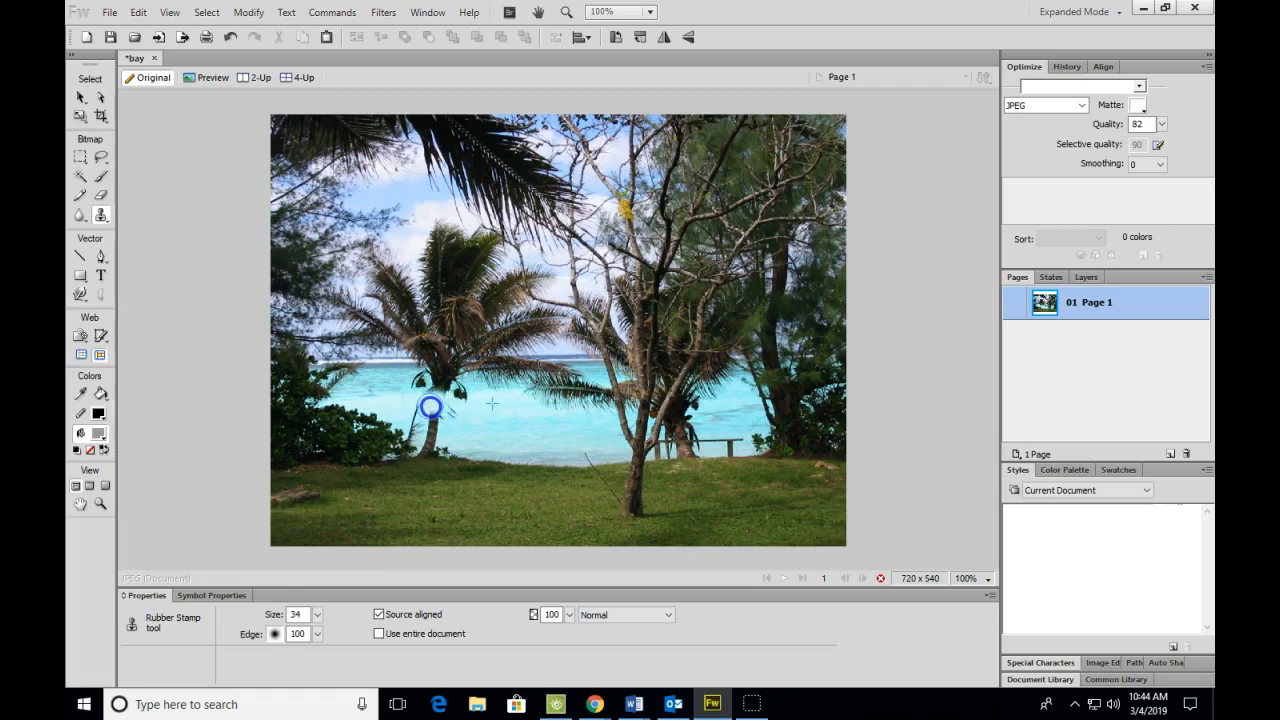
left_click_drag(422, 406, 418, 406)
left_click_drag(455, 410, 452, 410)
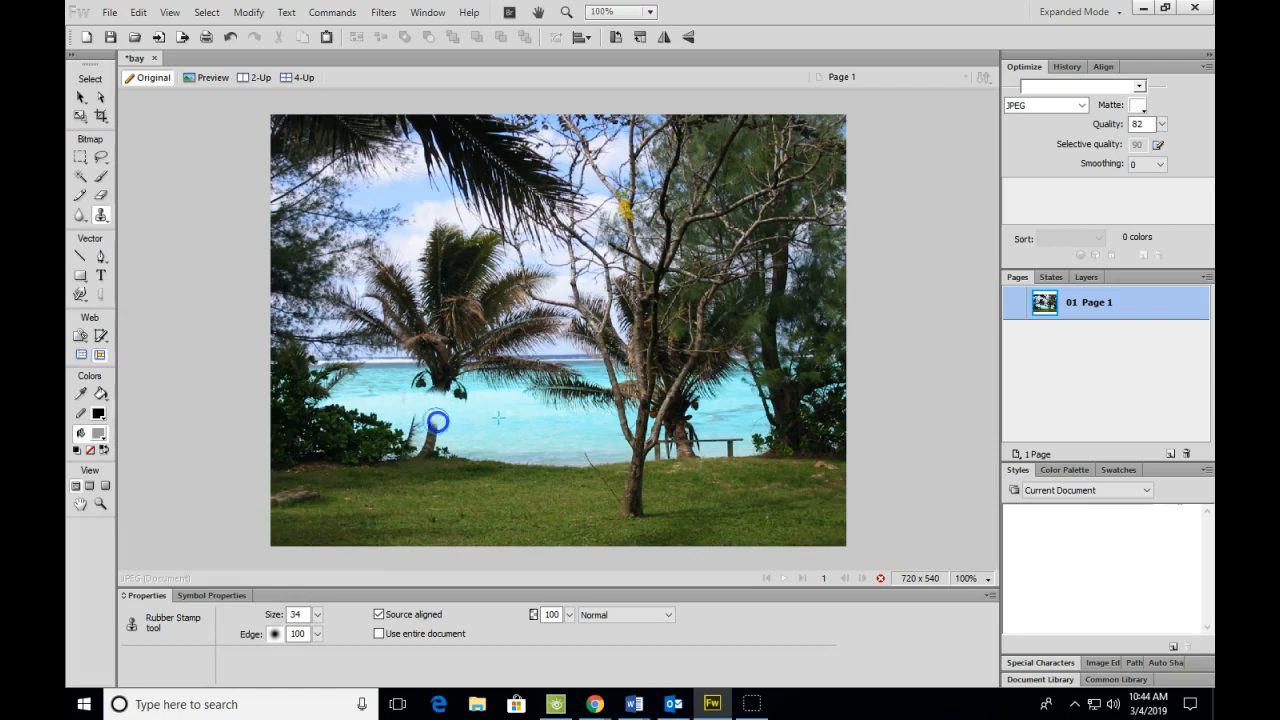
Step: Clone water over the rest of the left palm's trunk, including its base along the grass edge
left_click_drag(407, 413, 398, 428)
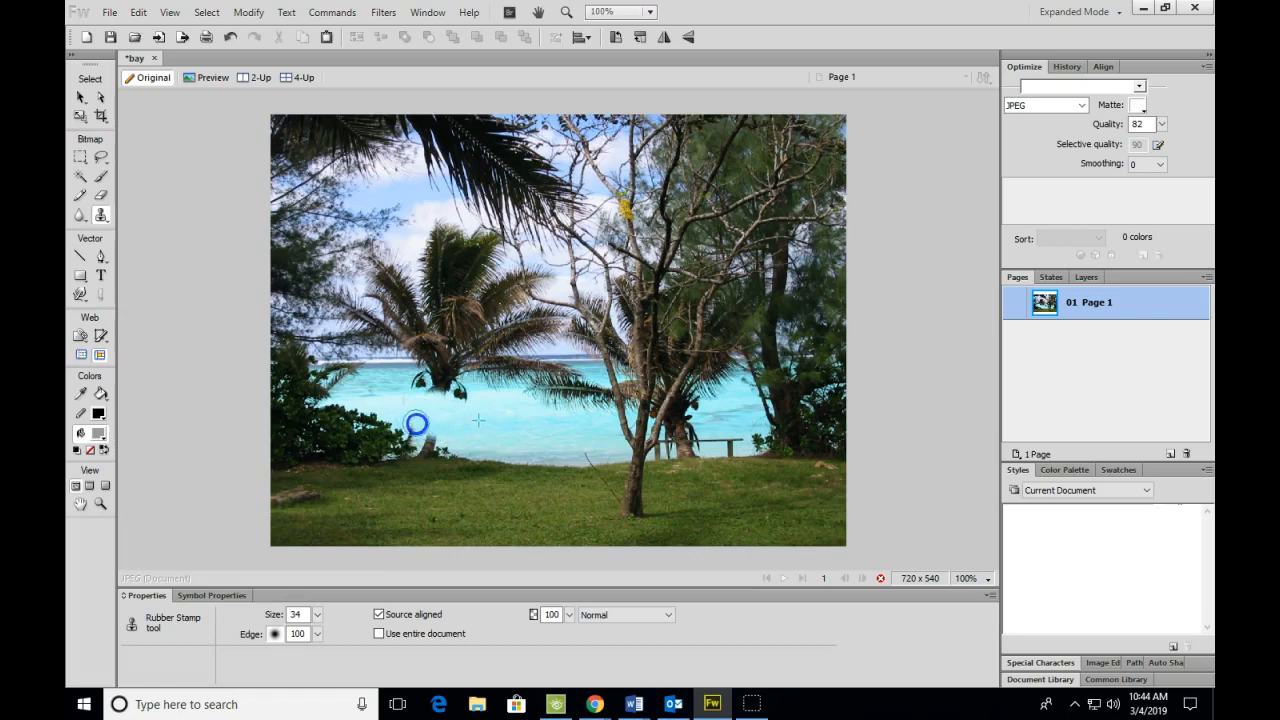
mouse_move(416, 425)
left_mouse_down()
mouse_move(443, 433)
mouse_move(432, 431)
left_mouse_up()
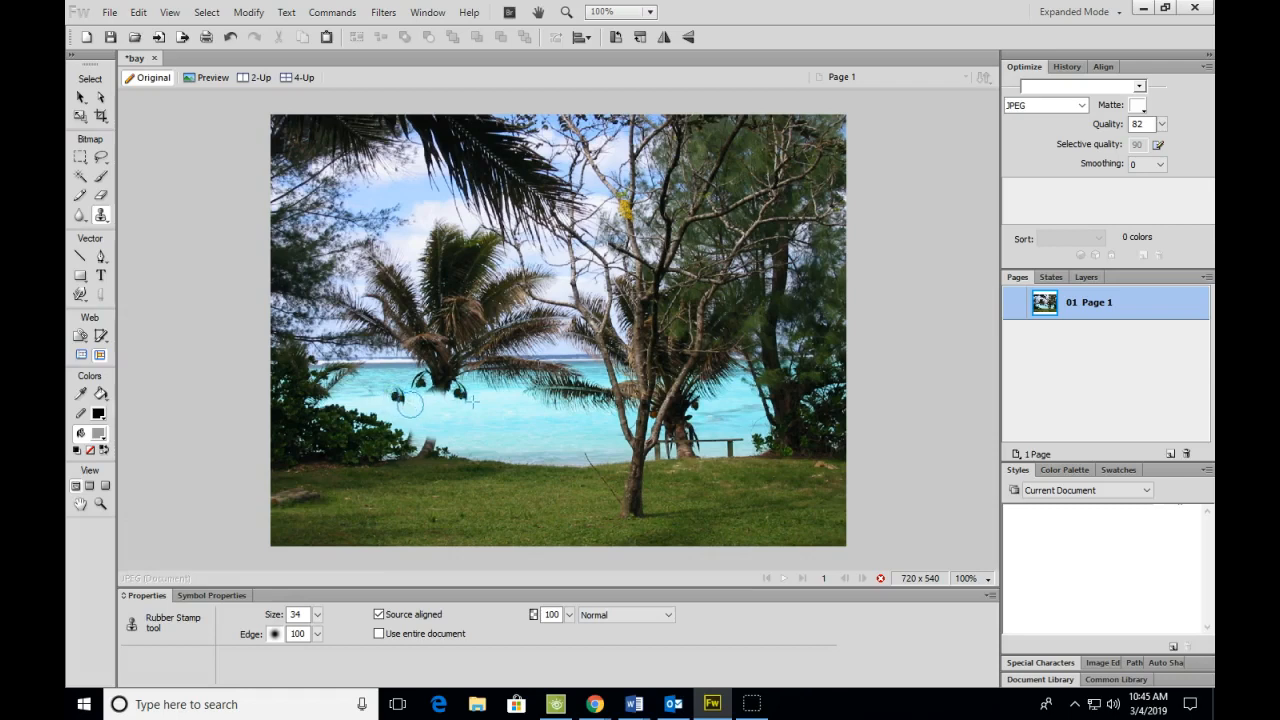
mouse_move(414, 403)
left_mouse_down()
mouse_move(403, 403)
mouse_move(416, 398)
mouse_move(443, 437)
left_mouse_up()
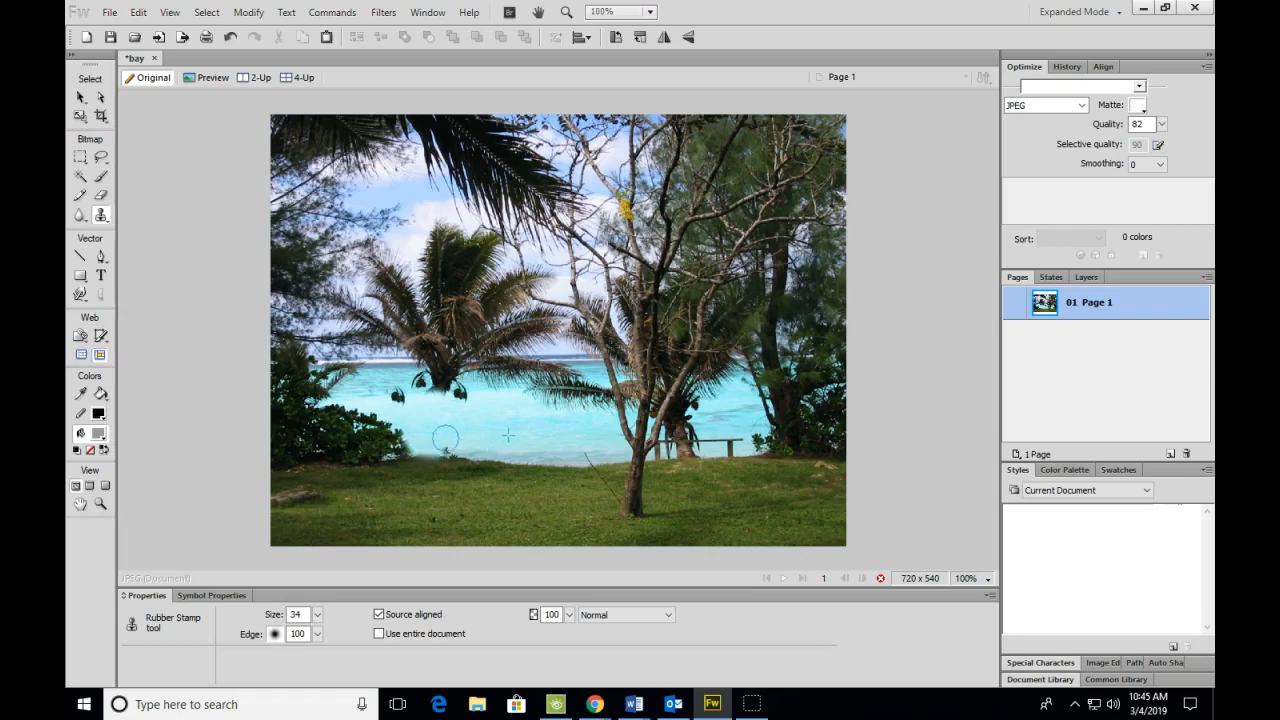
left_click(445, 447)
left_click_drag(460, 449, 454, 446)
left_click(472, 446)
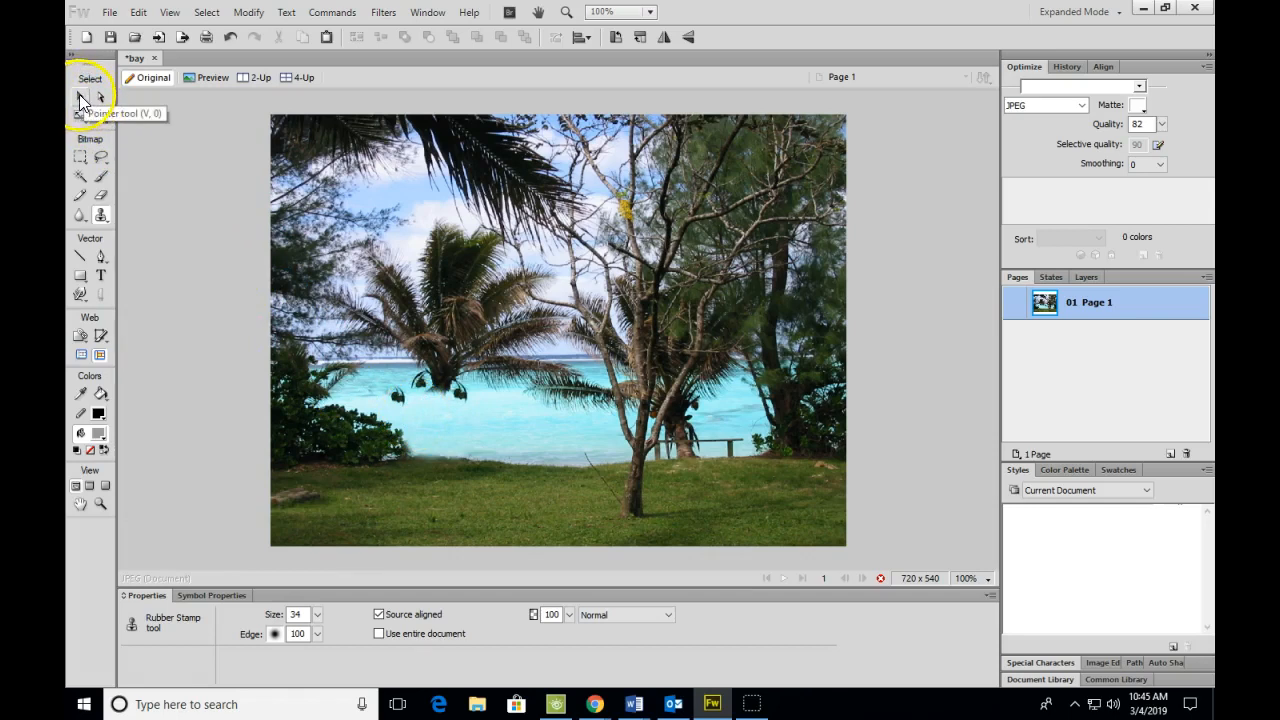
Step: Restart the Rubber Stamp, sample clear water beside the stray cloned coconut left of the palm, and stamp over it
left_click(80, 95)
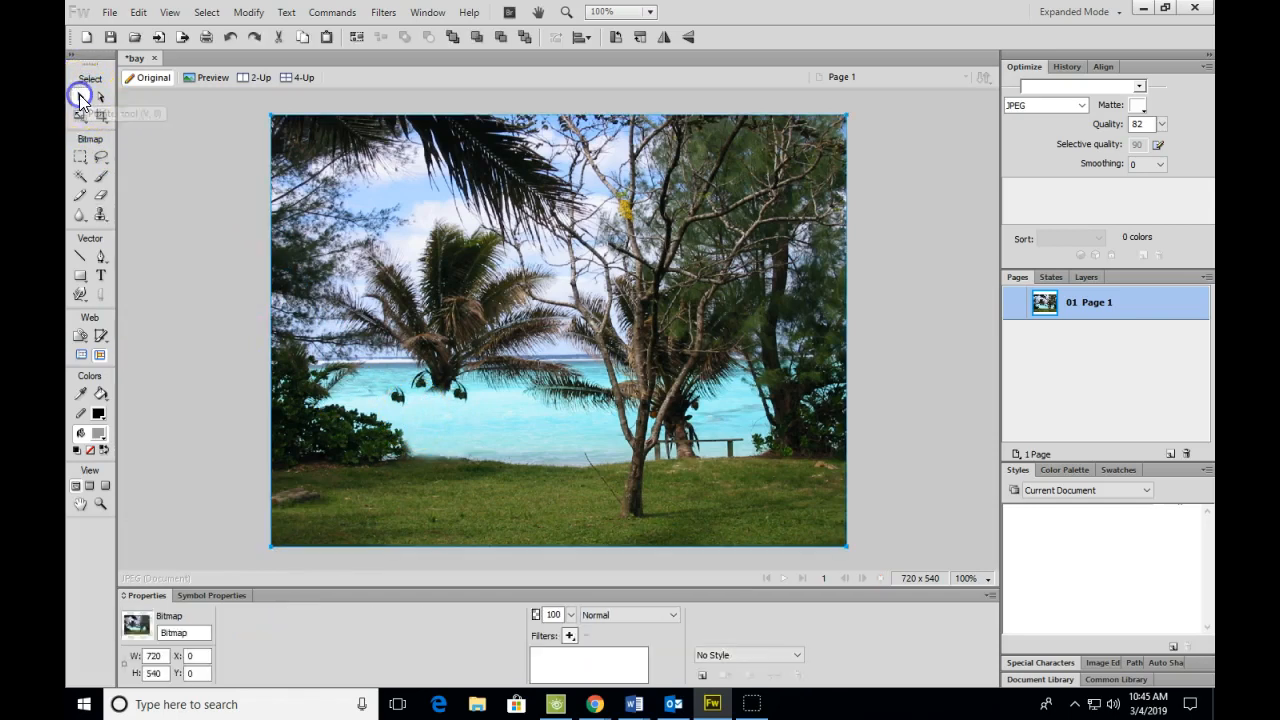
left_click(106, 219)
left_click_drag(110, 220, 135, 226)
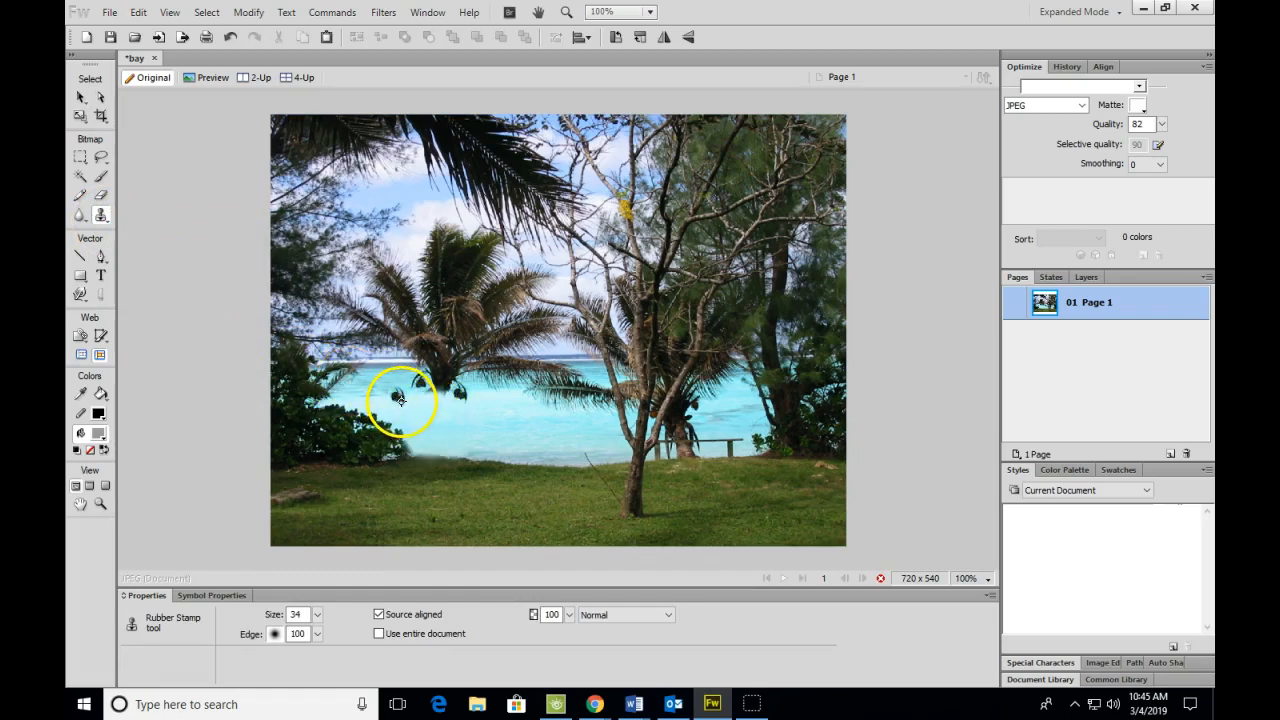
left_click(356, 401)
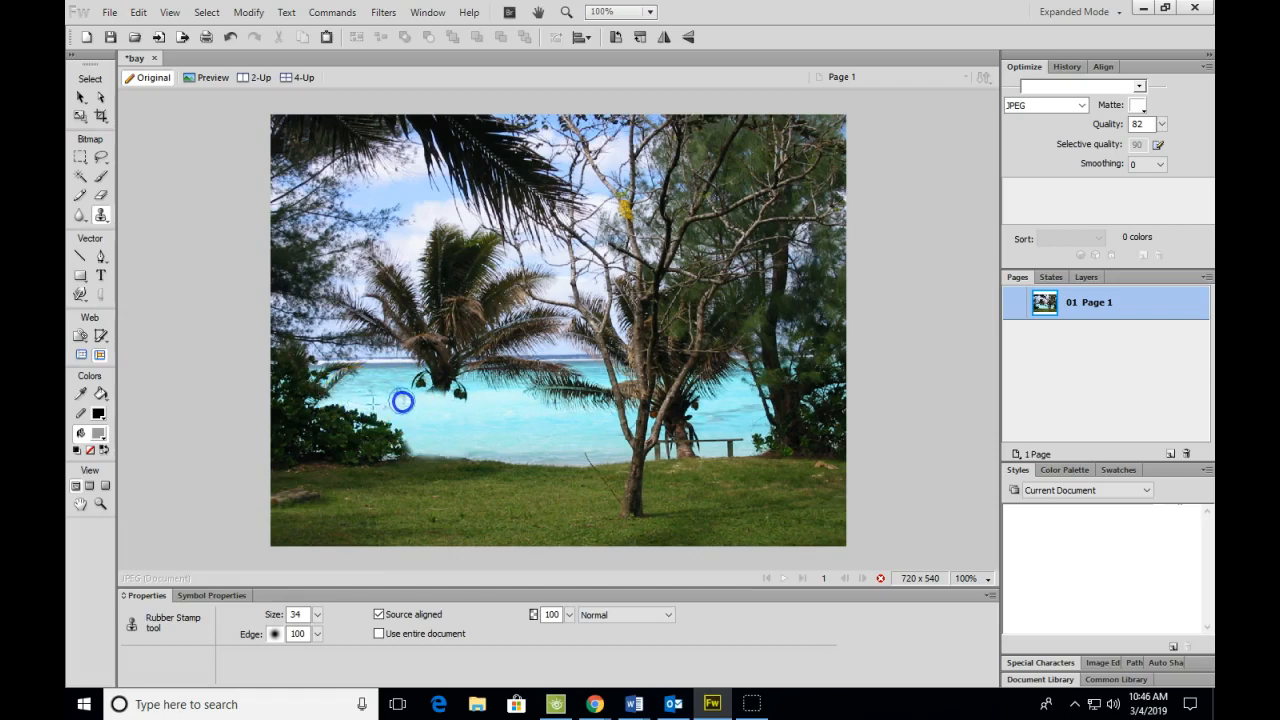
left_click(395, 394)
left_click(398, 394)
left_click(398, 387)
left_click(399, 394)
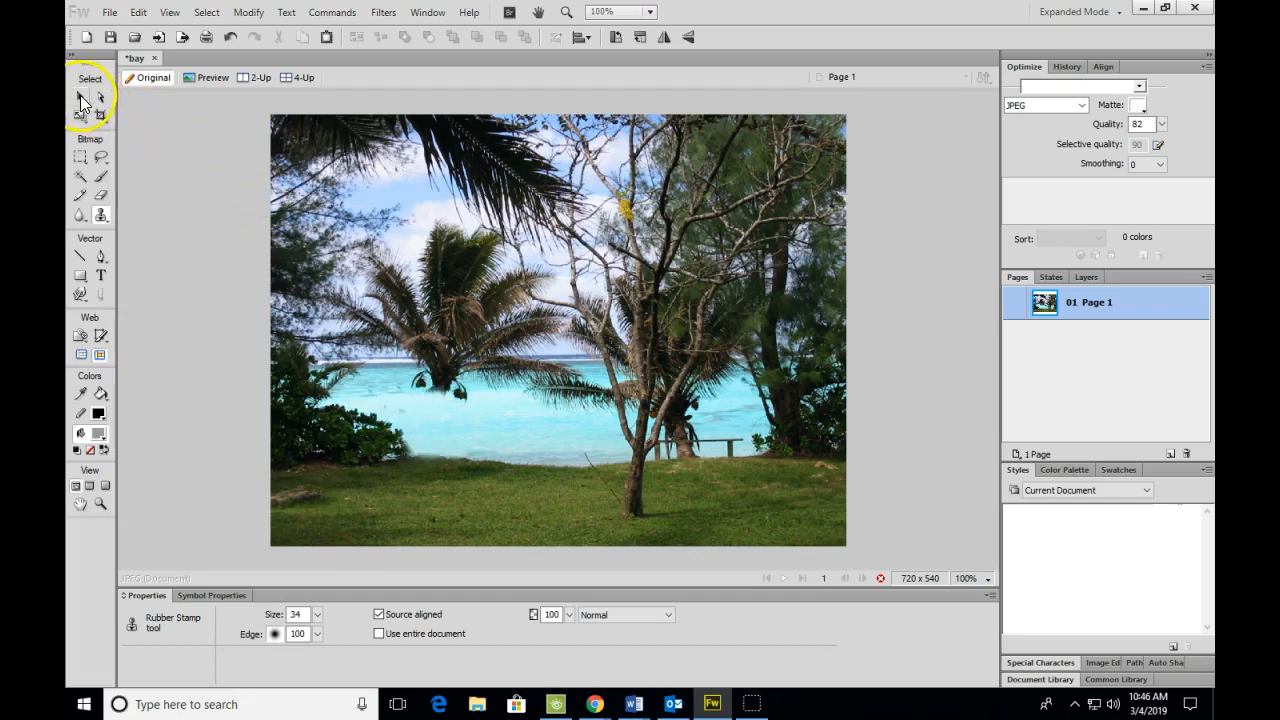
Step: Restart the Rubber Stamp tool and set its brush size to 10
left_click(80, 97)
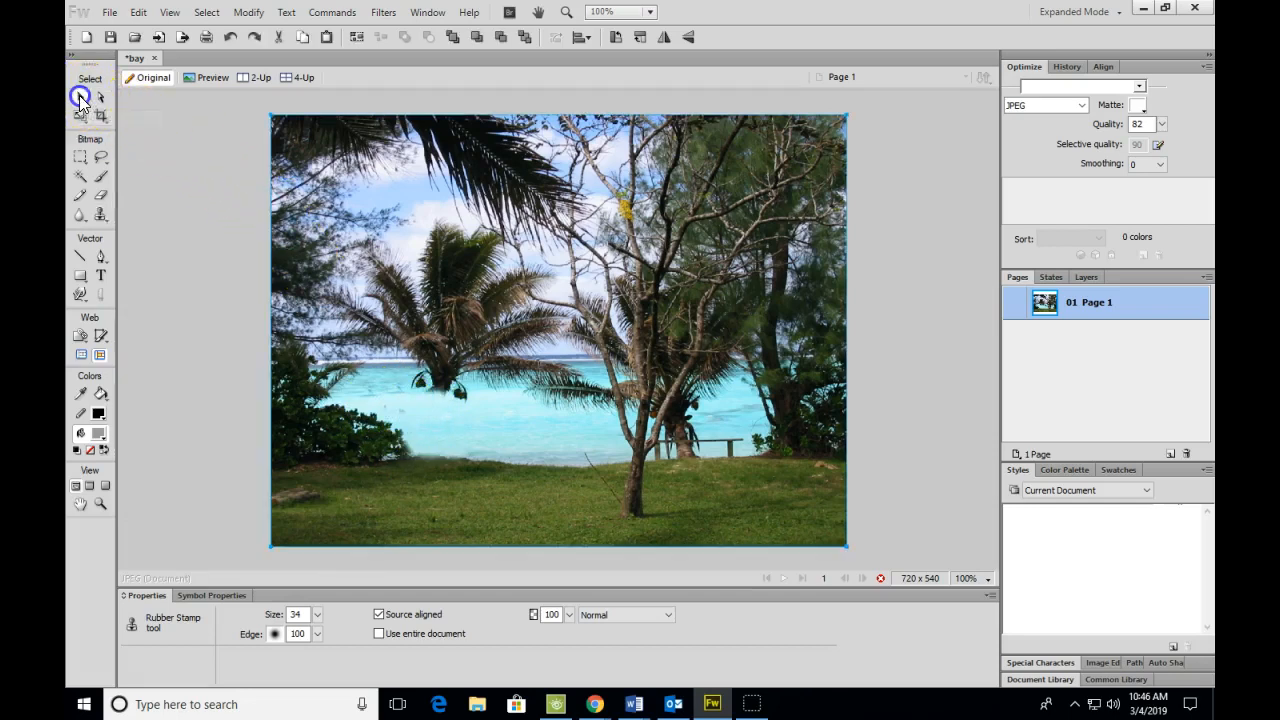
left_click(105, 220)
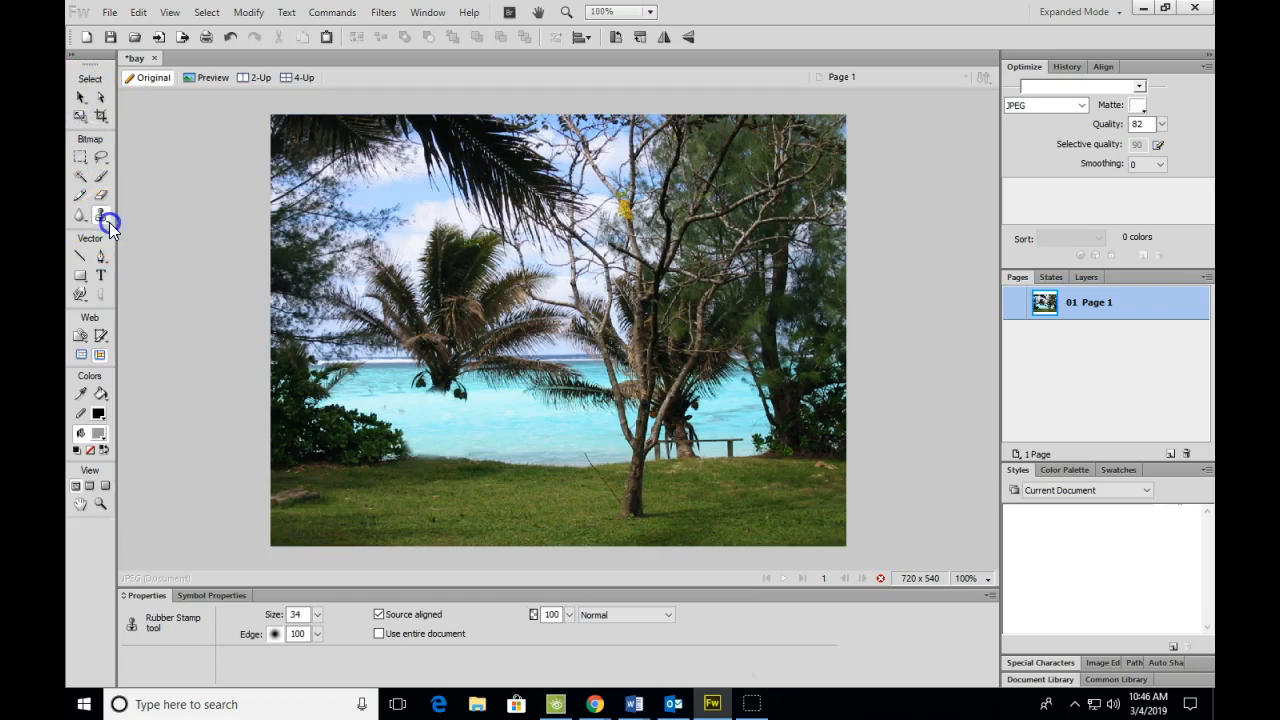
left_click(109, 222)
left_click(114, 229)
left_click(449, 414)
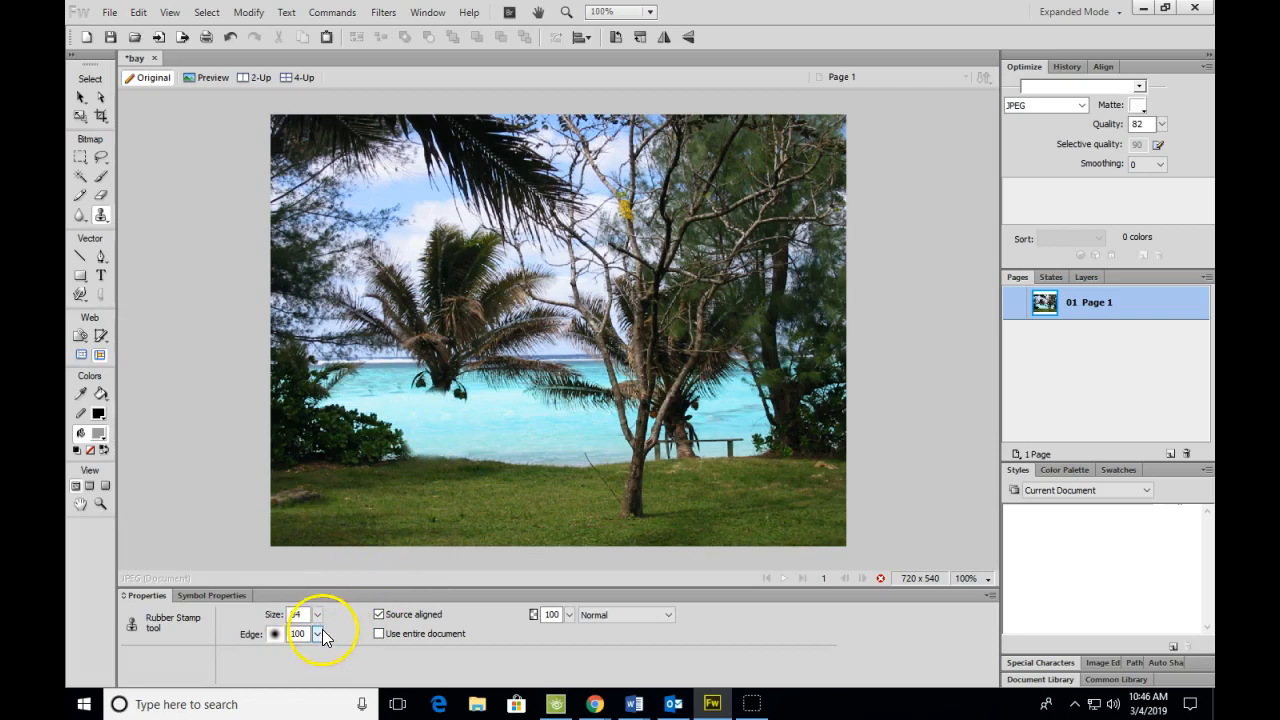
left_click_drag(320, 622, 324, 658)
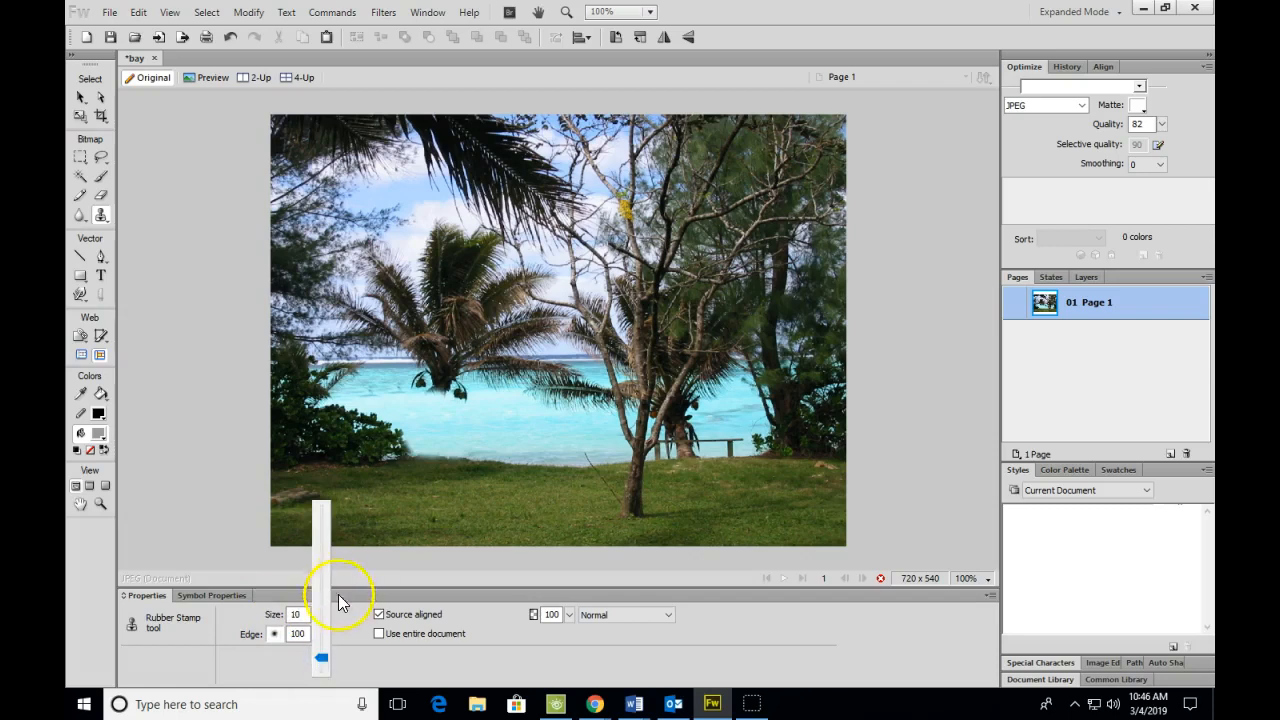
left_click(351, 574)
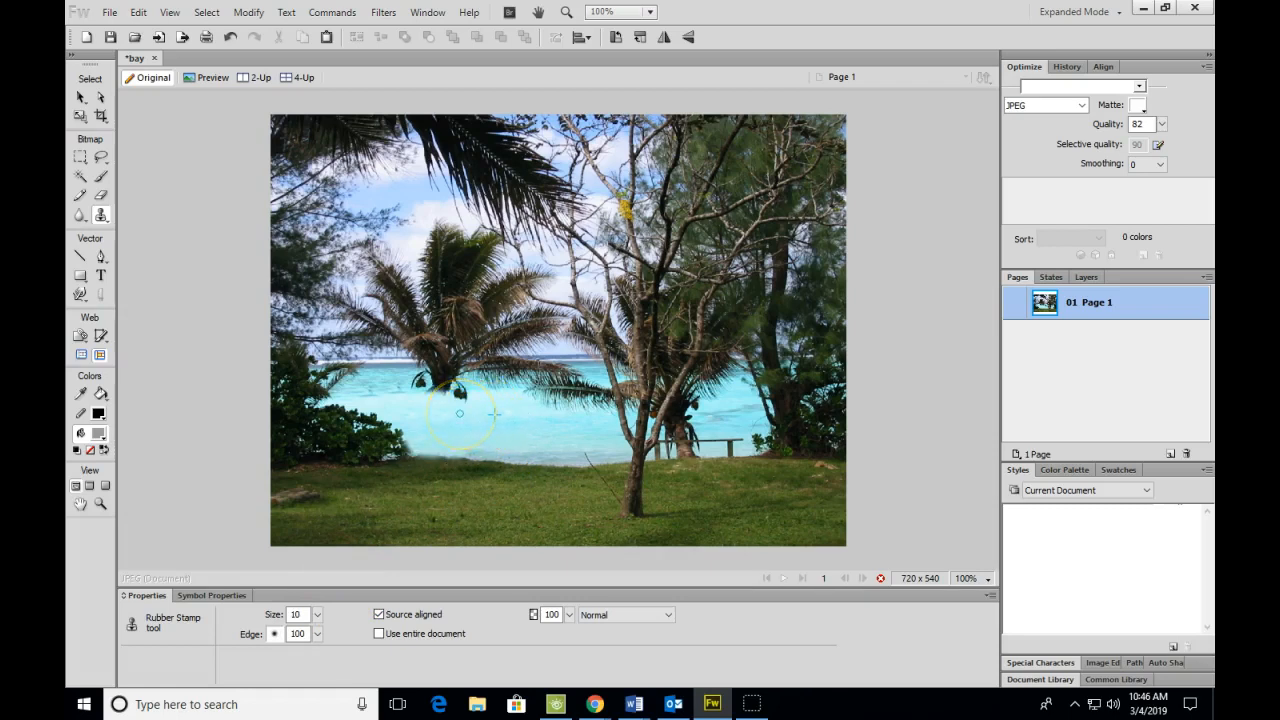
Step: Clone clear water over the lower part of the dark coconut hanging below the right side of the left palm's crown
left_click(463, 400)
left_click_drag(463, 398, 463, 398)
left_click(463, 403)
key("v")
key("ctrl+equal")
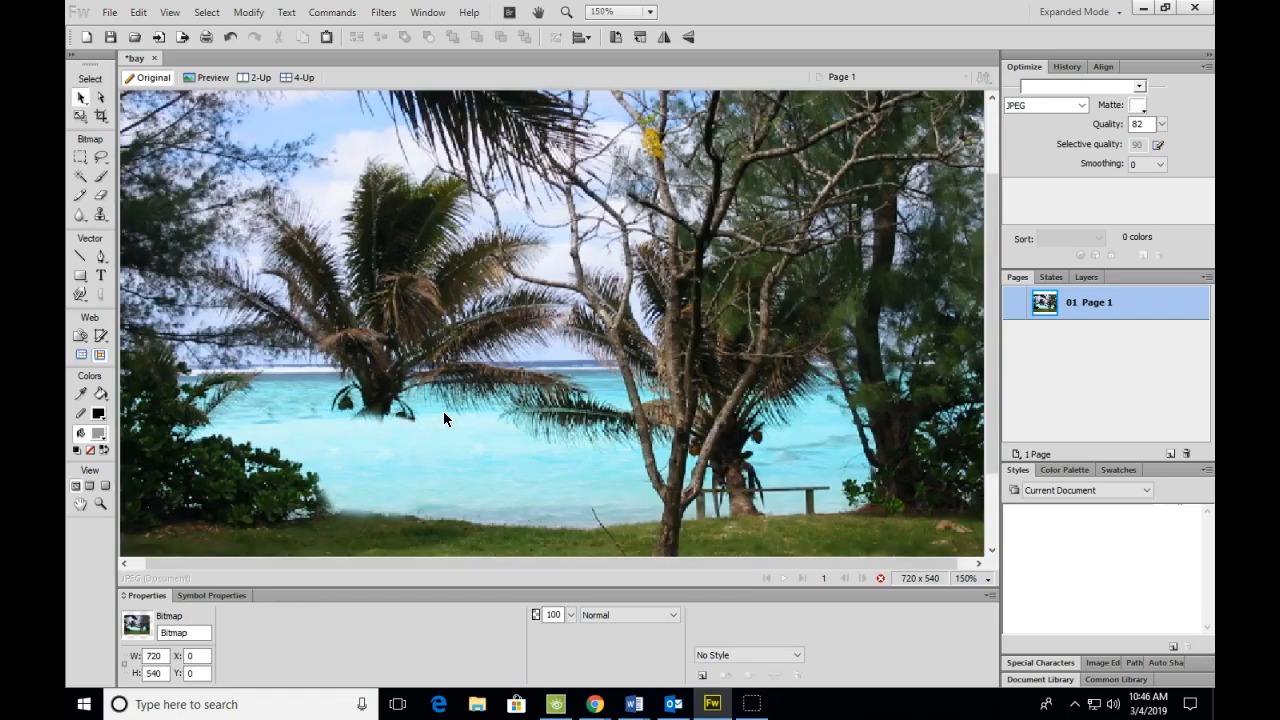
key("s")
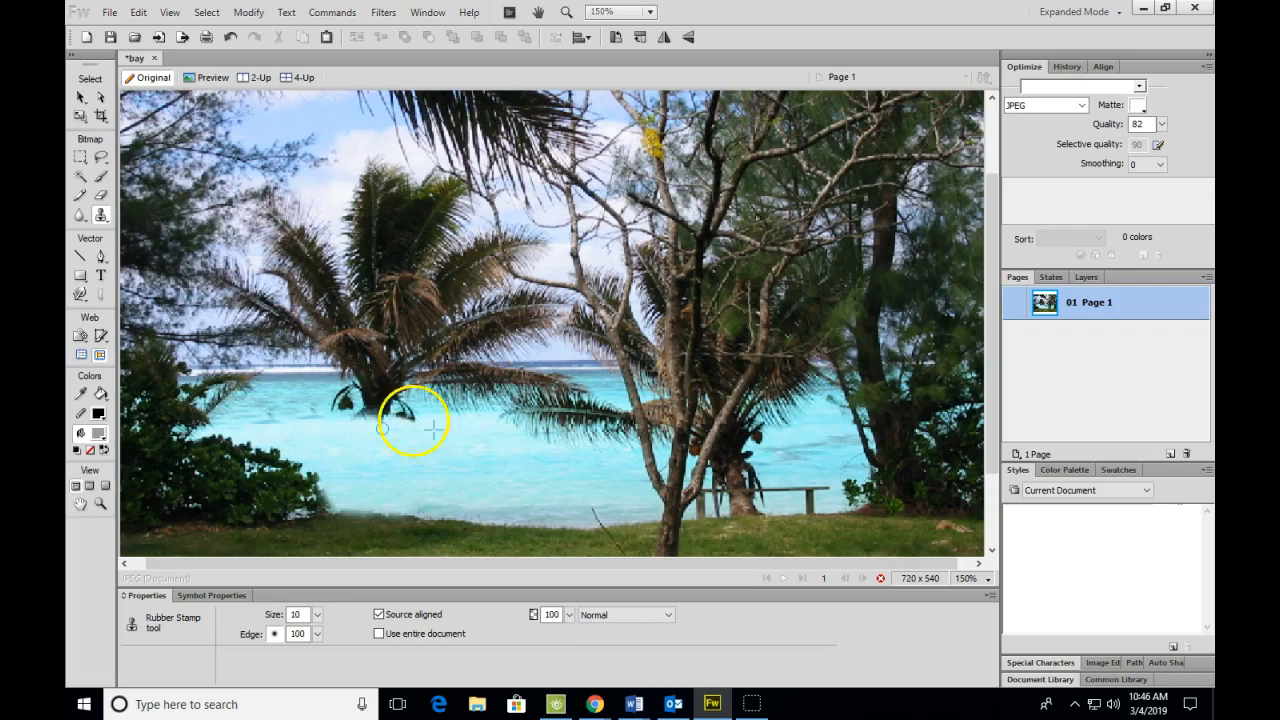
left_click(386, 424)
left_click(370, 462)
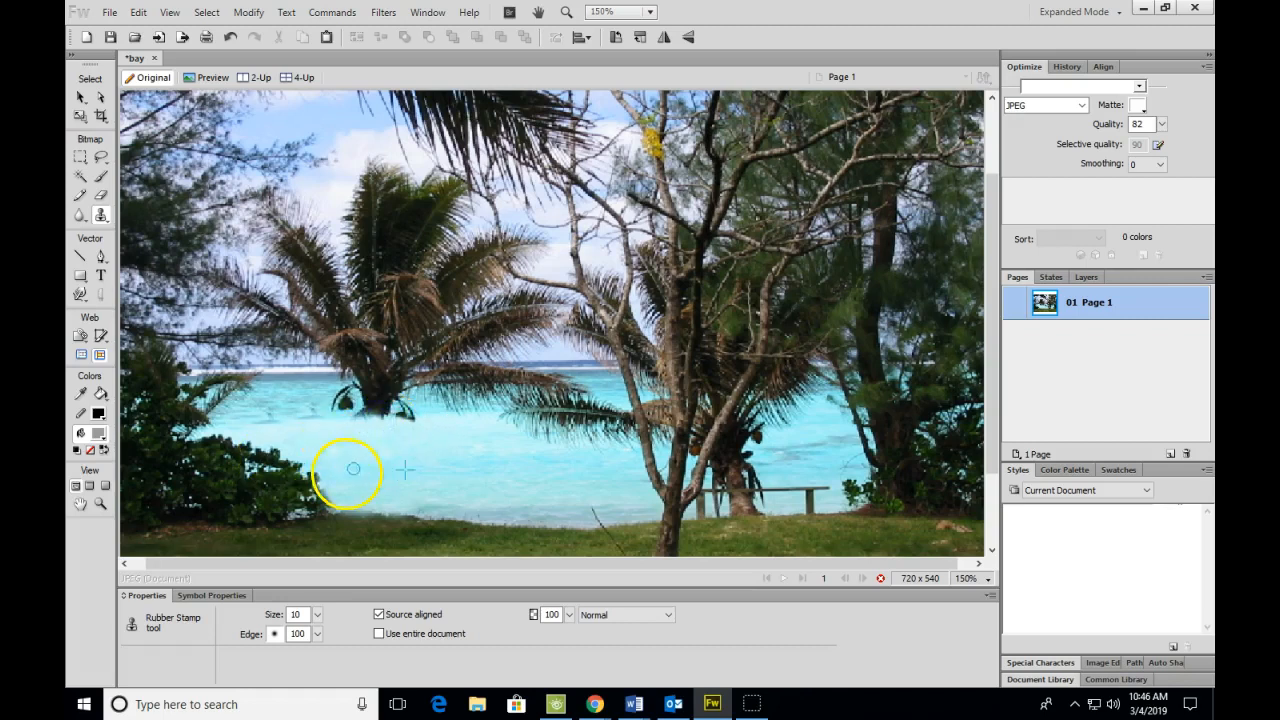
key("v")
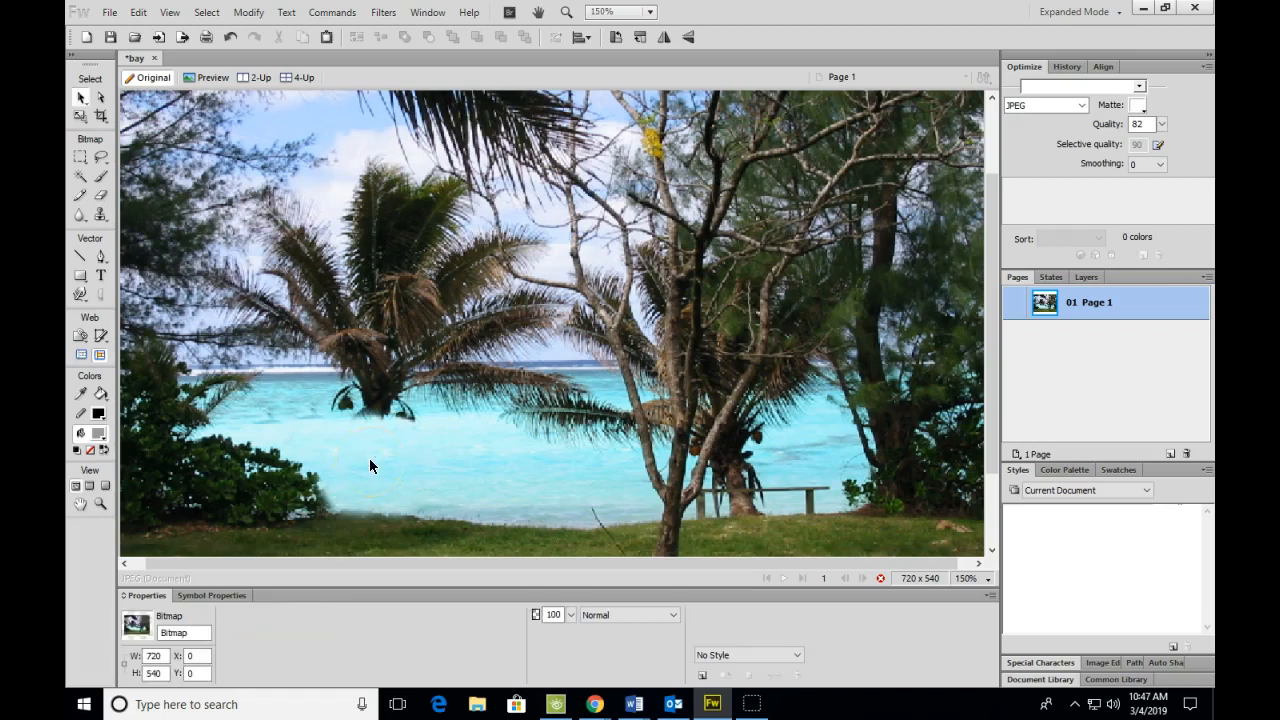
key("ctrl+1")
key("s")
left_click_drag(374, 441, 424, 425)
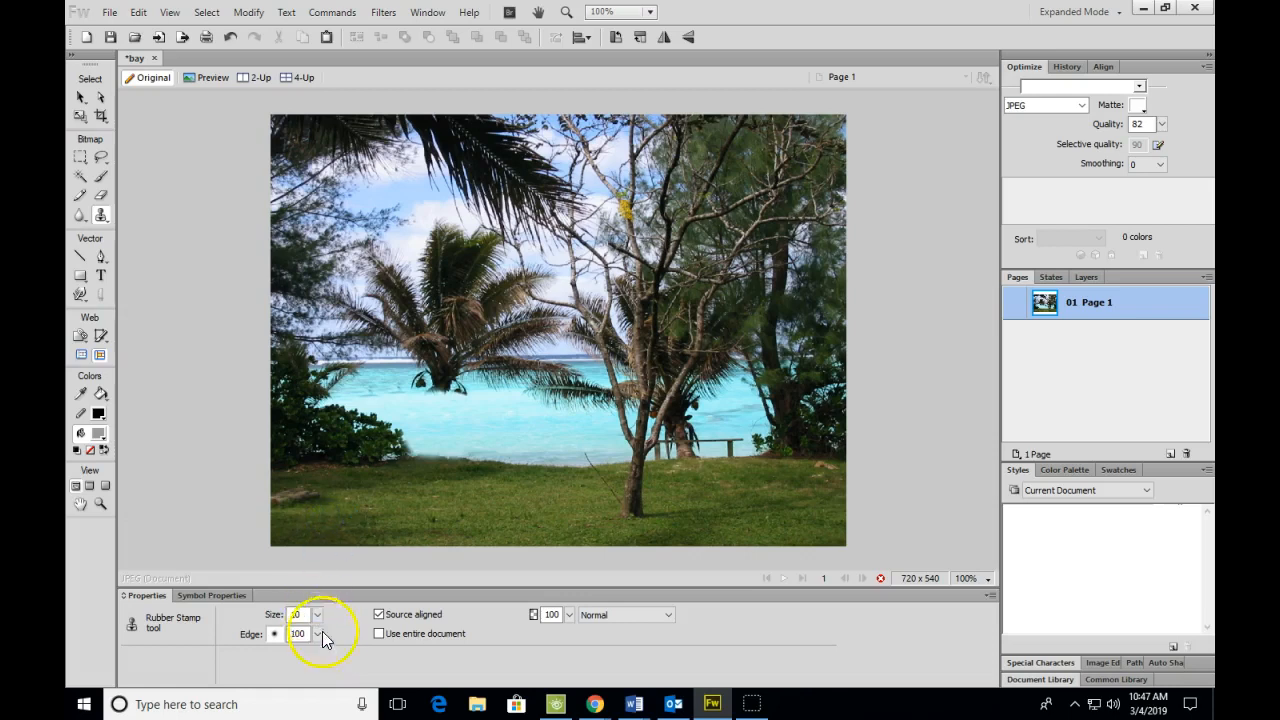
Step: Set the Rubber Stamp's edge softness to 44, and minimize the image editor to show the desktop
left_click_drag(323, 515, 326, 568)
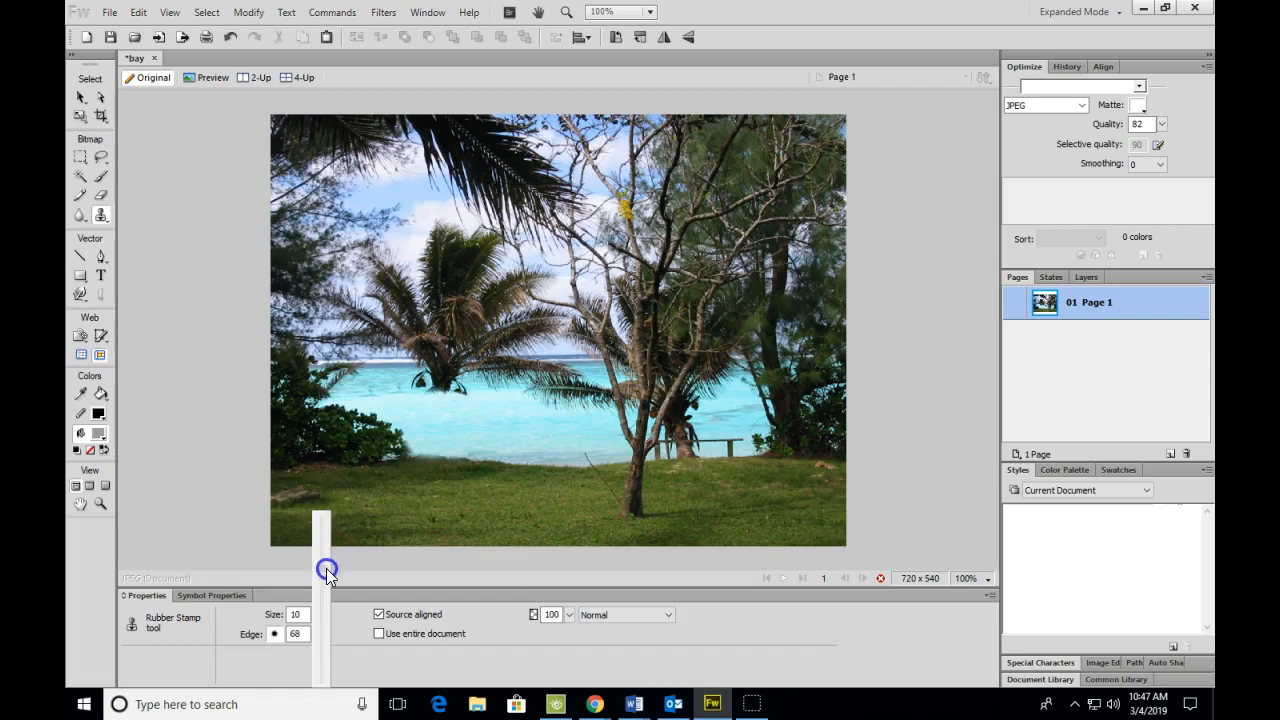
left_click_drag(333, 622, 327, 690)
left_click_drag(326, 692, 334, 609)
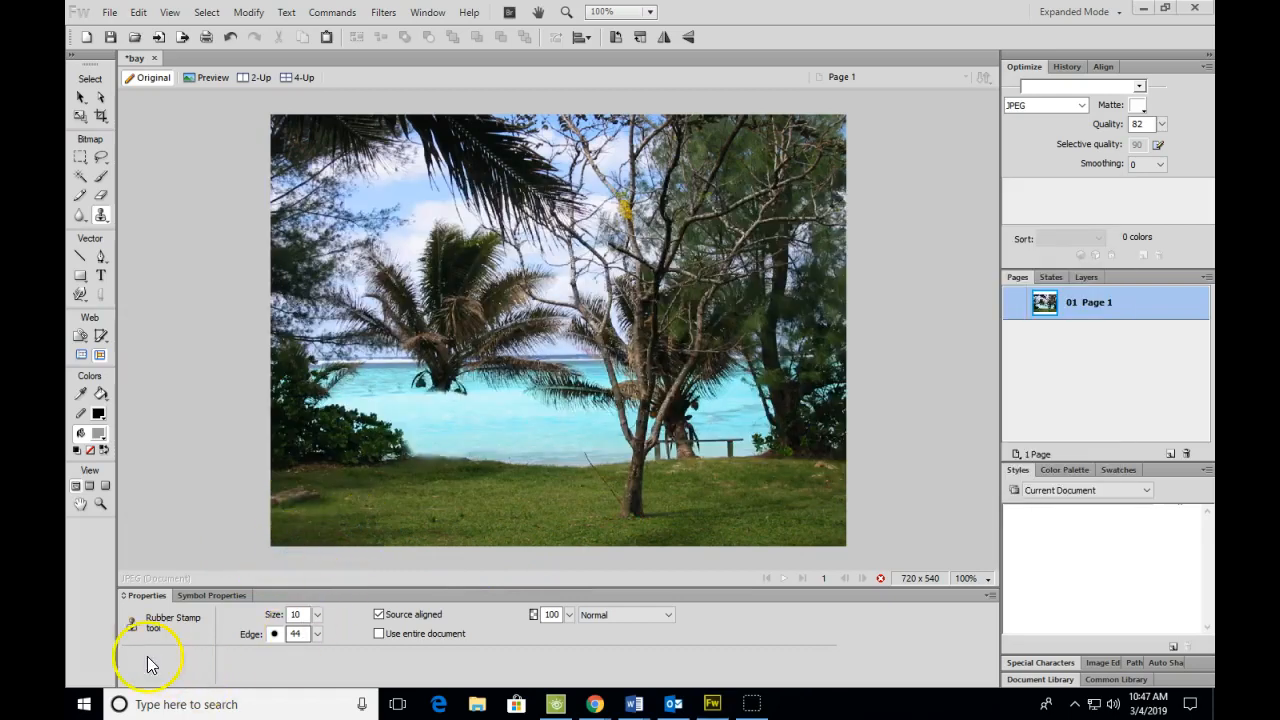
left_click(1155, 8)
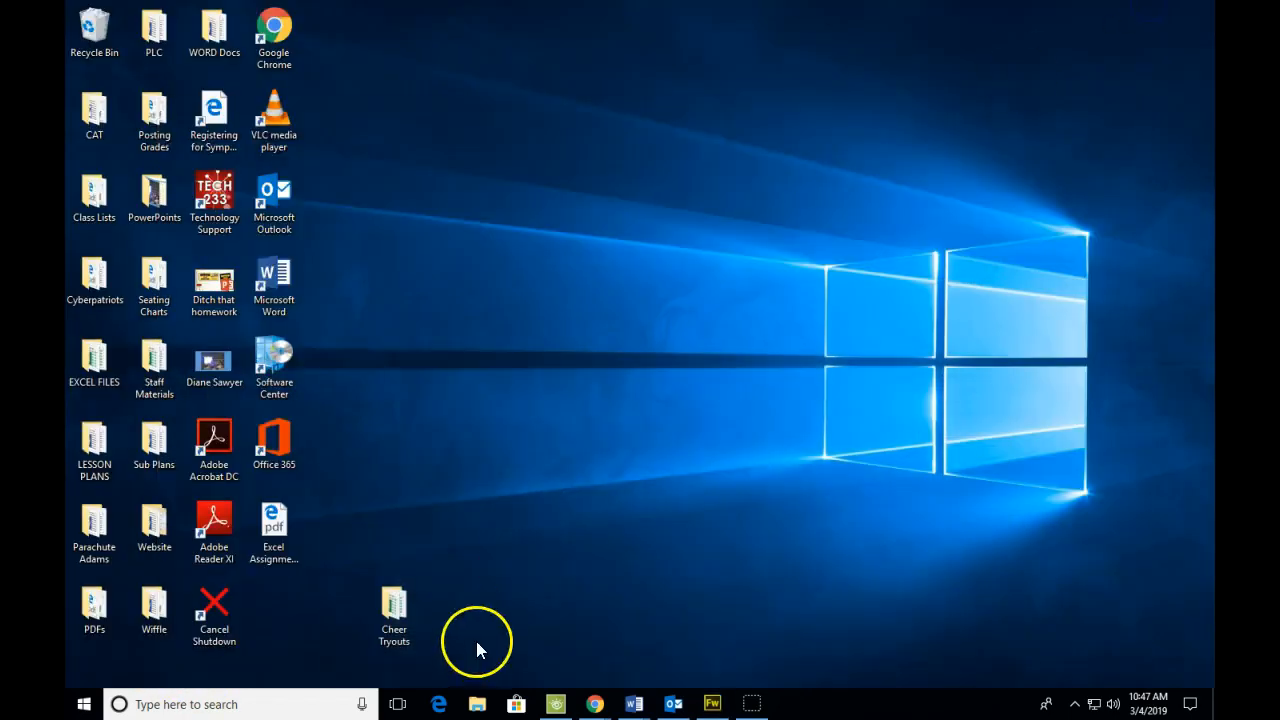